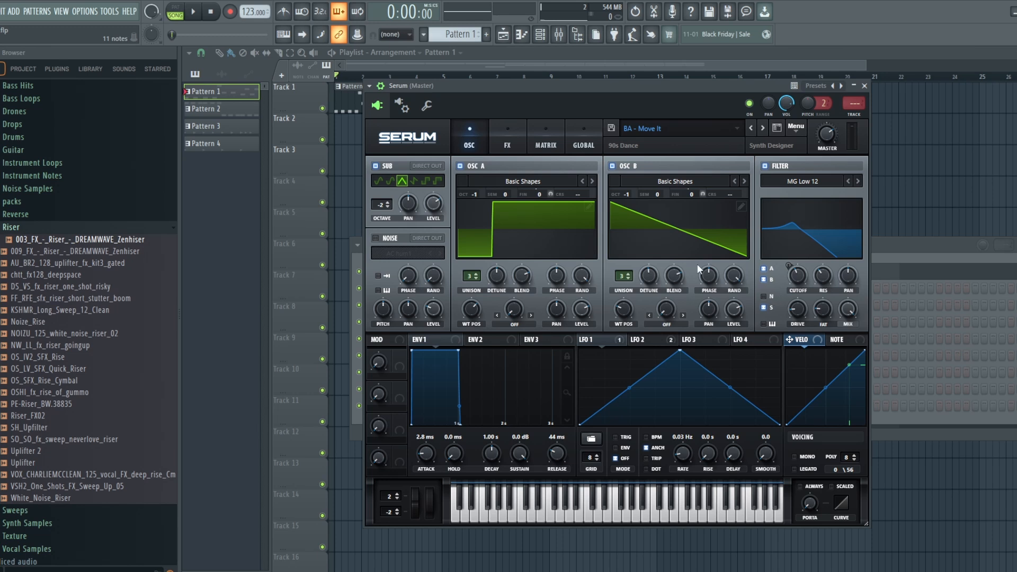
# Step: Audition oscillator B alone and oscillator A alone in the BA - Move It patch by switching off the other sound sources
pyautogui.click(461, 166)
pyautogui.click(376, 166)
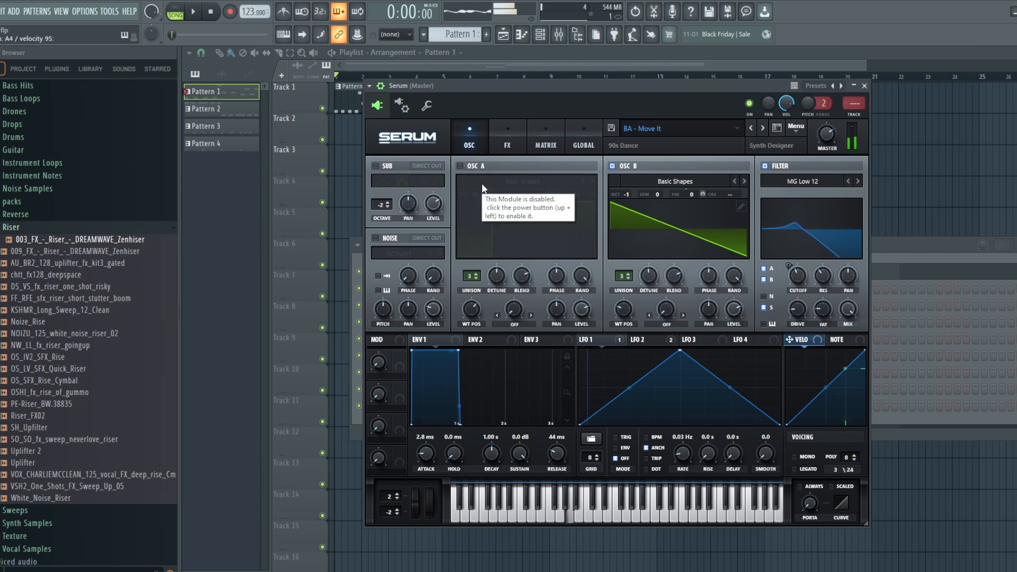
pyautogui.click(461, 167)
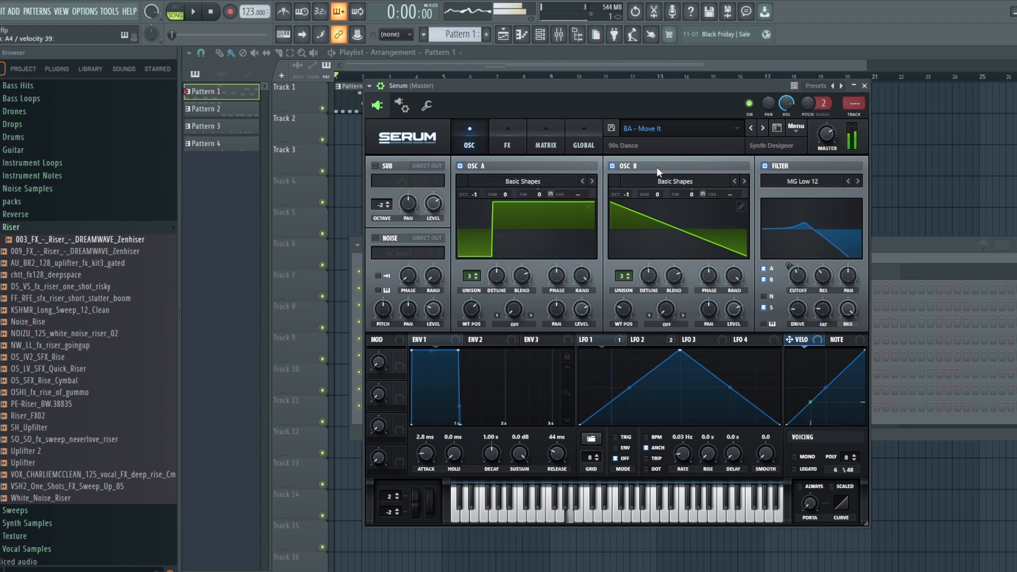
pyautogui.click(612, 167)
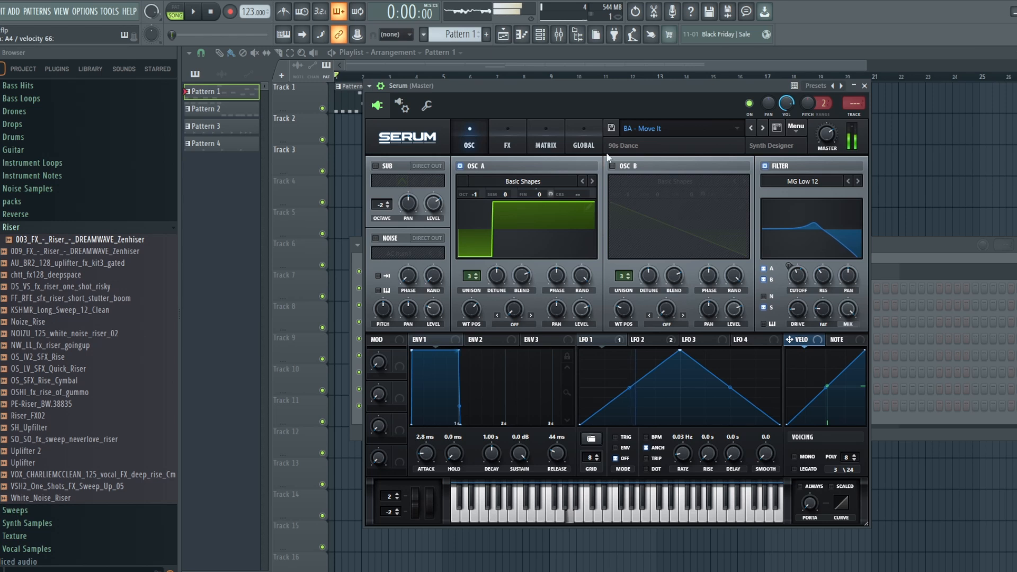
# Step: Audition the sub oscillator on its own, and switch oscillators A and B back on
pyautogui.click(375, 165)
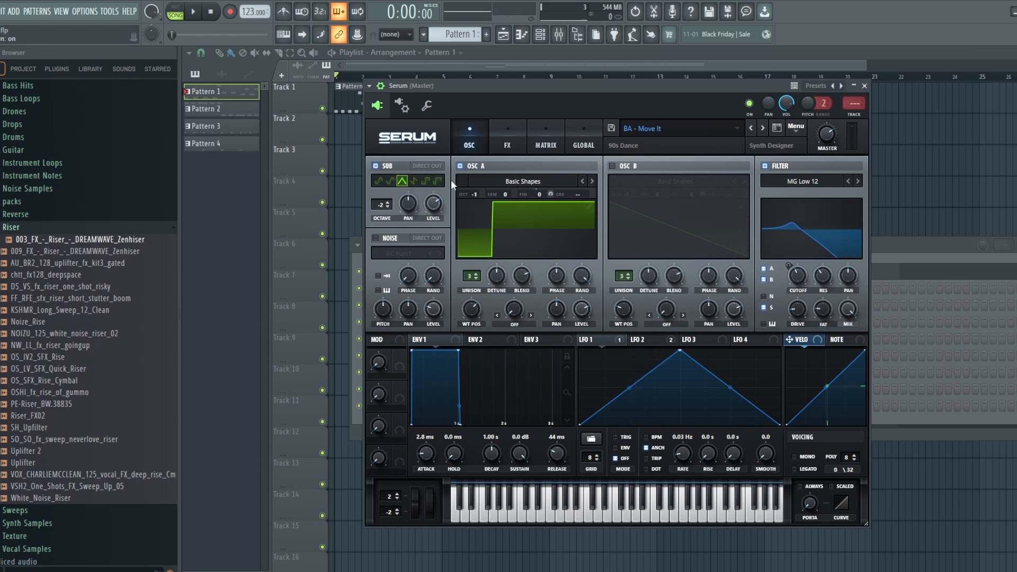
pyautogui.click(459, 166)
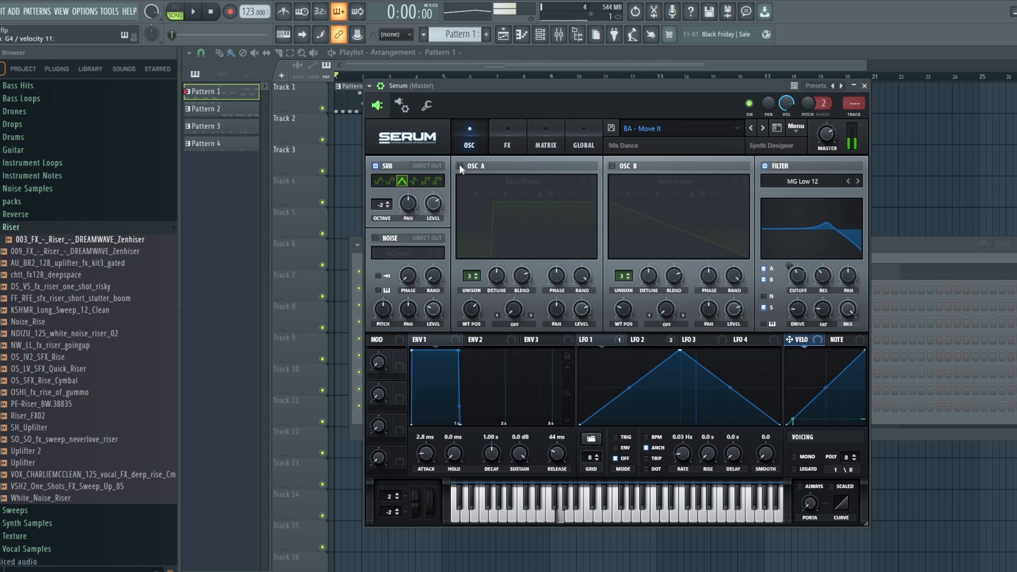
pyautogui.click(459, 165)
pyautogui.click(612, 165)
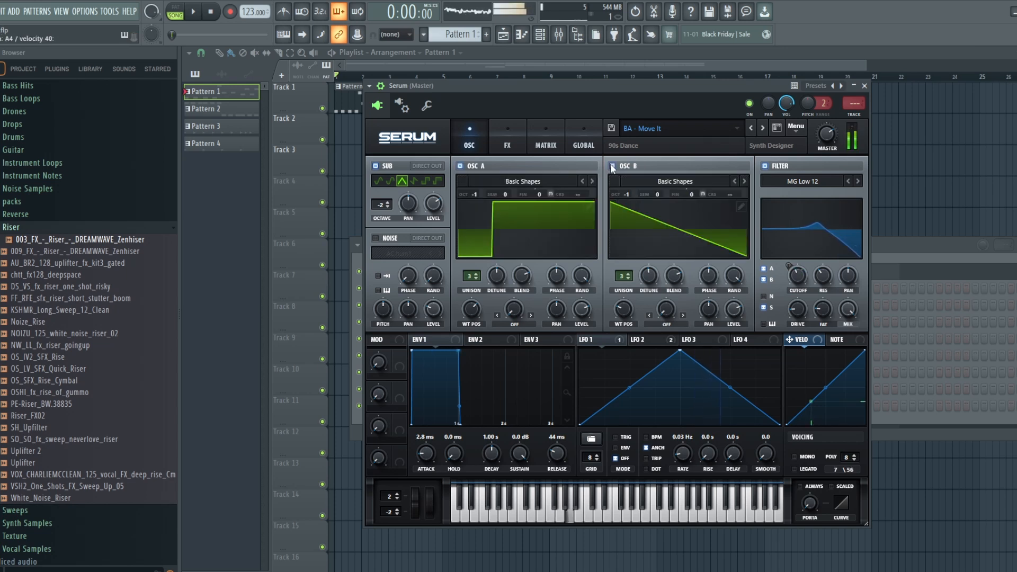
# Step: Check the effects rack and the shapes of envelopes 1 and 2 in the BA - Move It patch
pyautogui.click(509, 145)
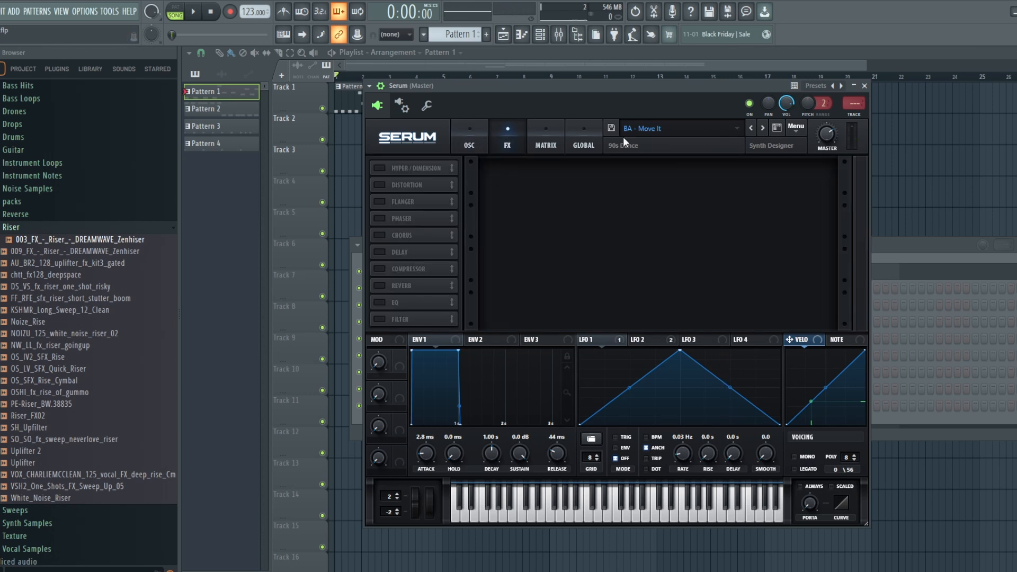
pyautogui.click(468, 150)
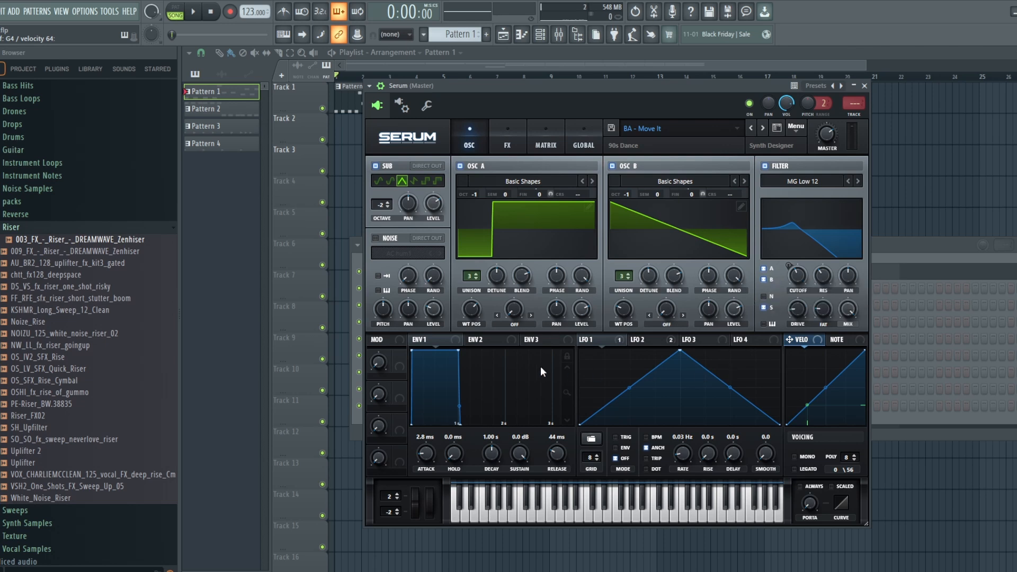
pyautogui.click(476, 340)
pyautogui.click(430, 340)
pyautogui.click(497, 339)
# Step: Review the modulation matrix and the settings of LFO 1 and LFO 2 in the BA - Move It patch
pyautogui.click(531, 144)
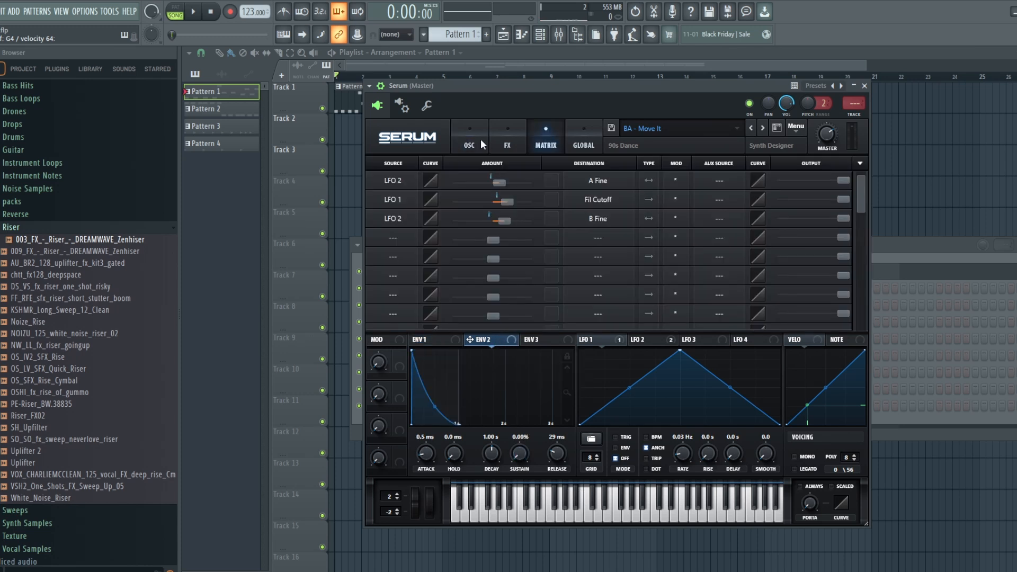
pyautogui.click(470, 140)
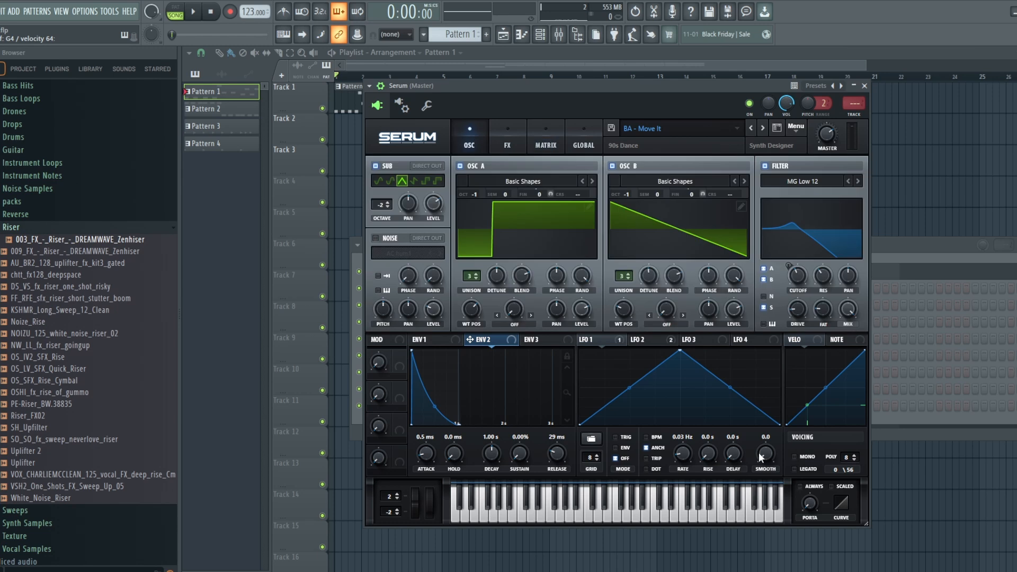
pyautogui.click(612, 337)
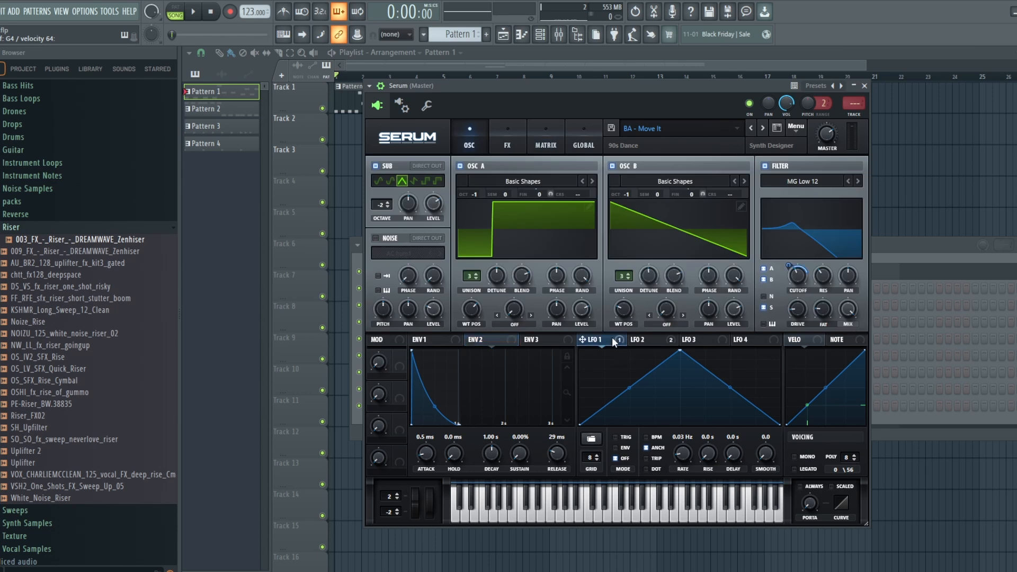
pyautogui.click(659, 340)
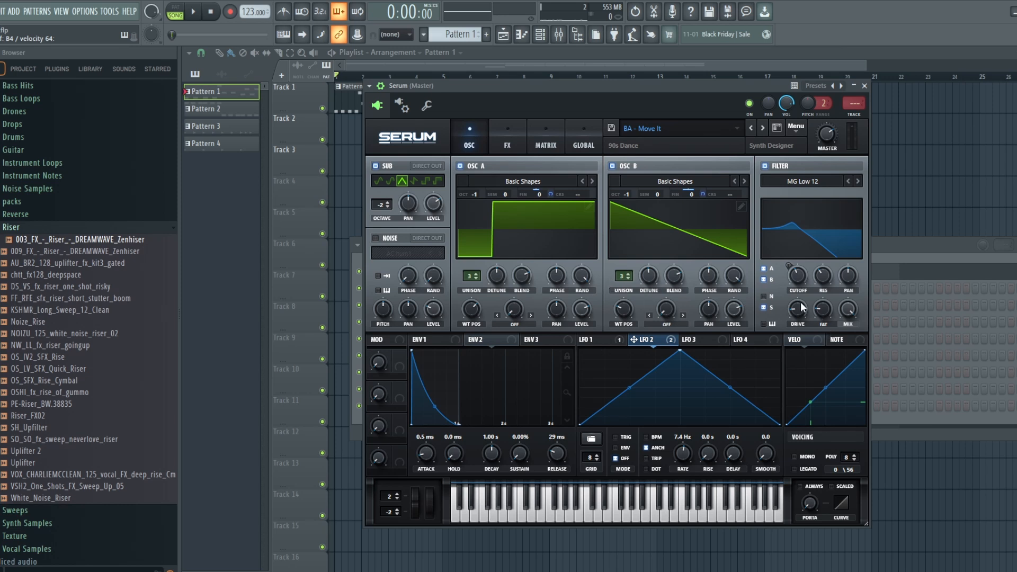
# Step: Try different unison detune amounts on oscillators A and B, and bring both knobs back near their original positions
pyautogui.click(677, 278)
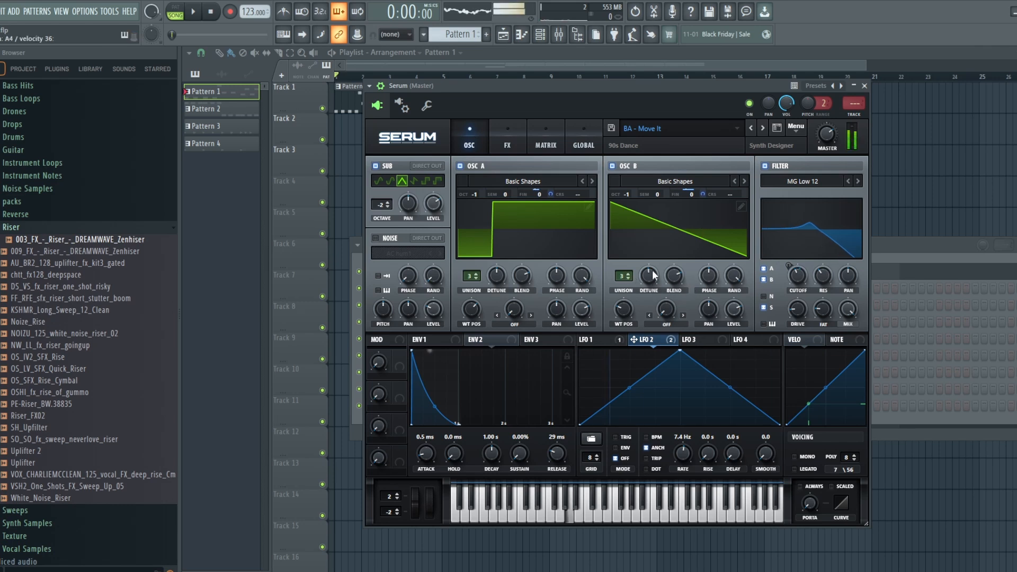
pyautogui.moveTo(653, 275); pyautogui.dragTo(653, 291)
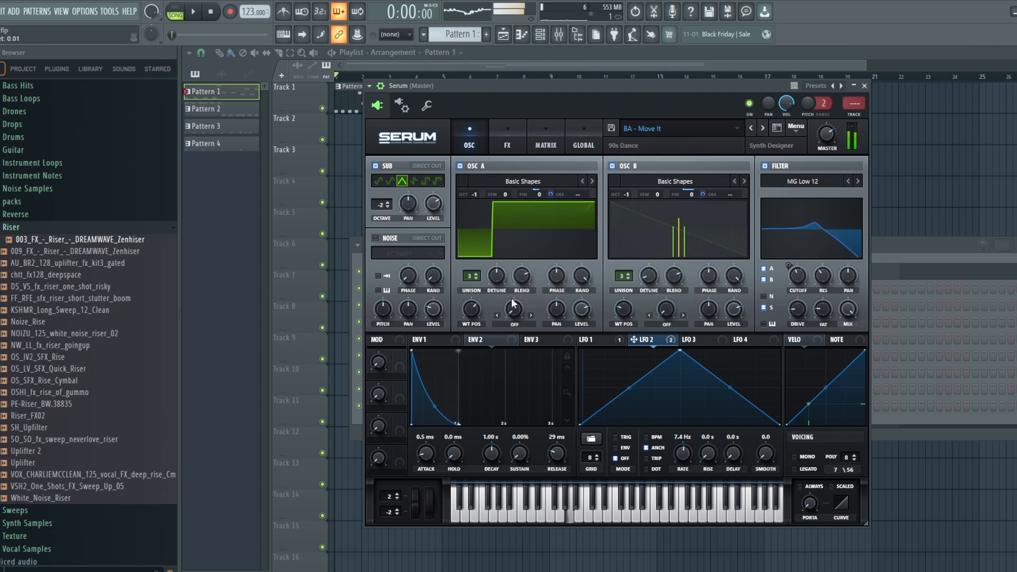
pyautogui.click(497, 281)
pyautogui.moveTo(497, 280)
pyautogui.mouseDown()
pyautogui.moveTo(501, 316)
pyautogui.moveTo(502, 286)
pyautogui.mouseUp()
pyautogui.moveTo(649, 275); pyautogui.dragTo(662, 229)
pyautogui.moveTo(499, 281); pyautogui.dragTo(493, 285)
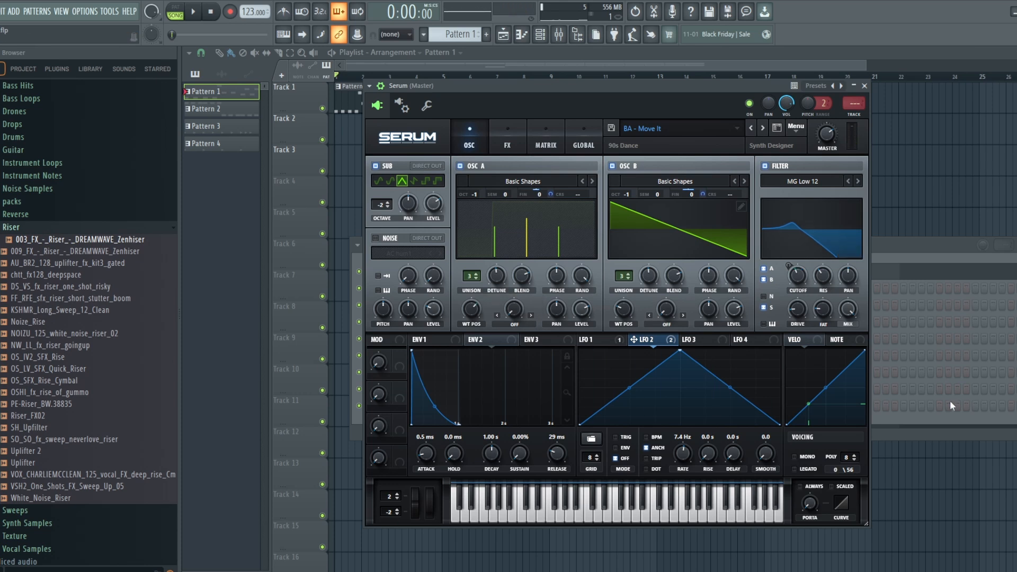
pyautogui.click(605, 339)
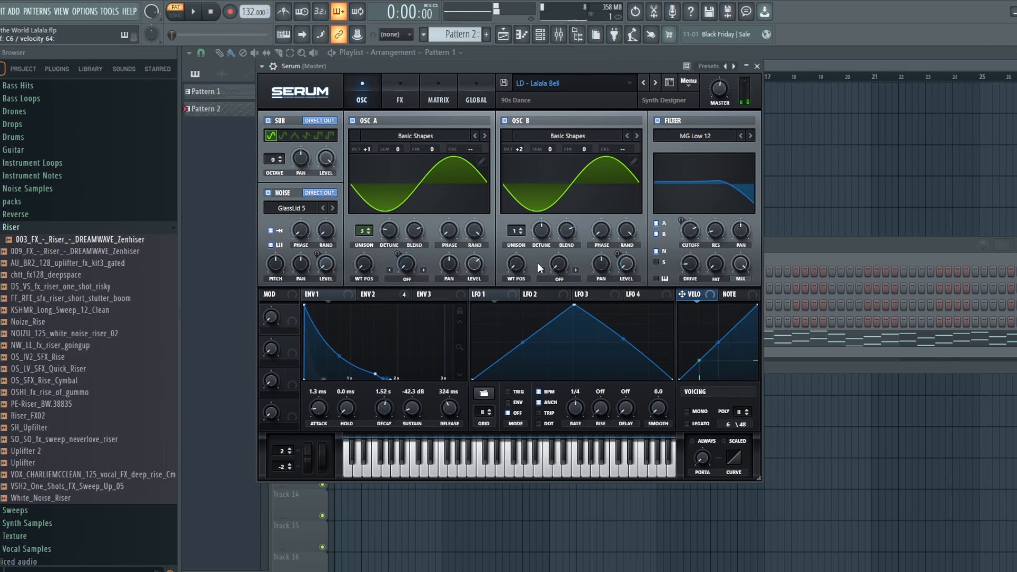
# Step: Play Pattern 2 with the LD - Lalala Bell patch and stop the playback
pyautogui.click(193, 11)
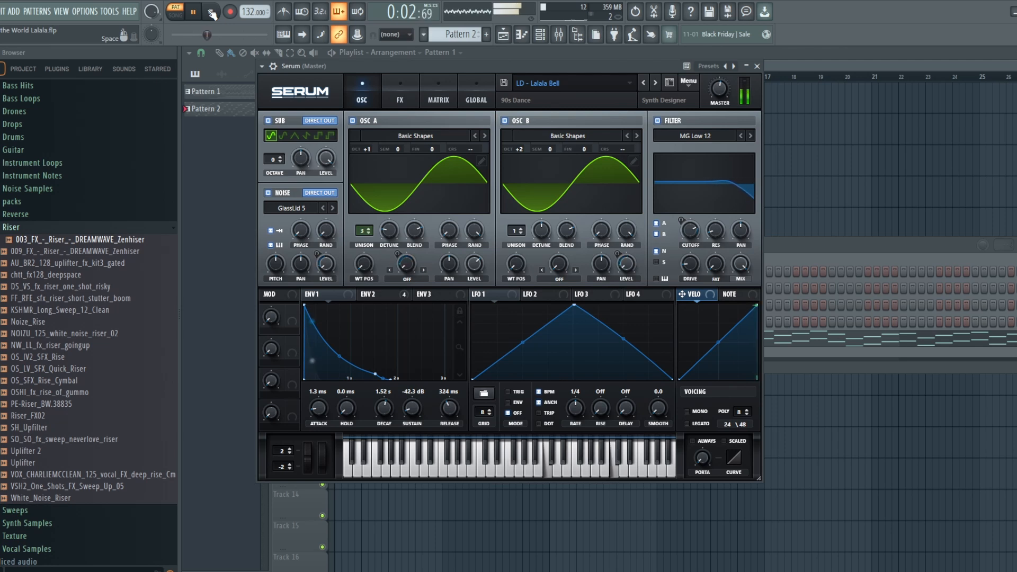
pyautogui.click(211, 12)
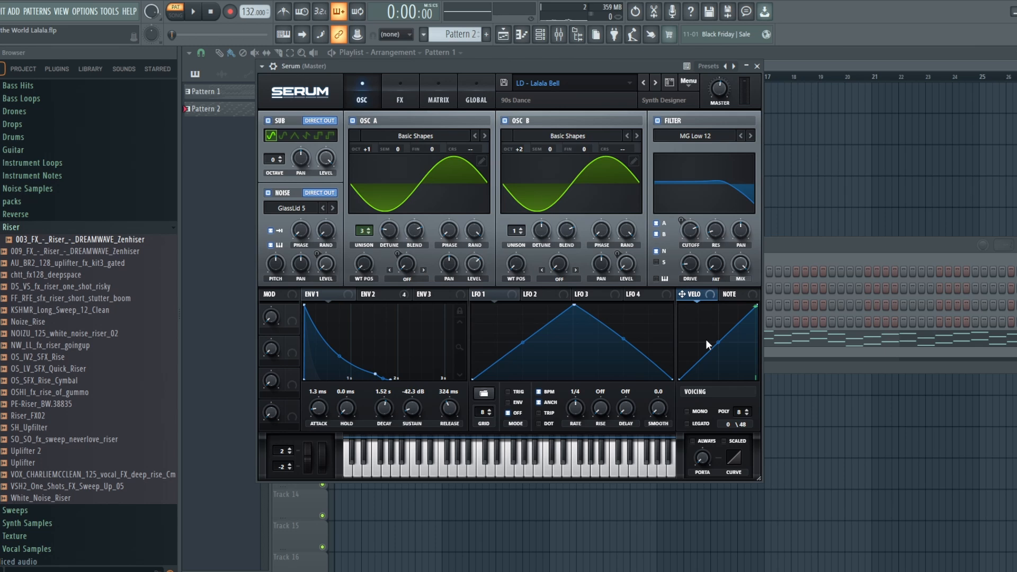
# Step: Audition the LD - Lalala Bell patch without its noise source and without oscillator A, re-enabling each one
pyautogui.click(268, 193)
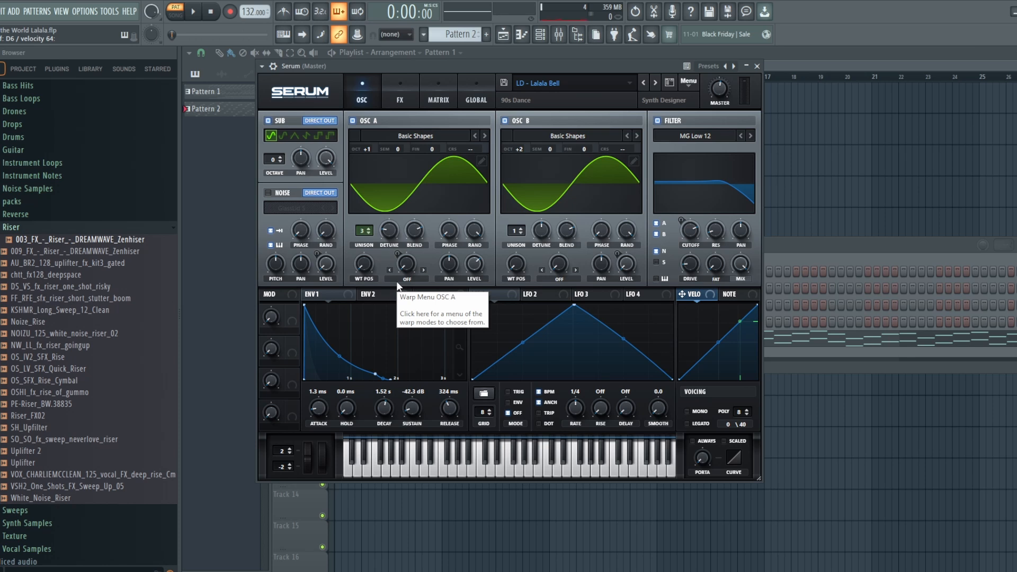
pyautogui.click(268, 192)
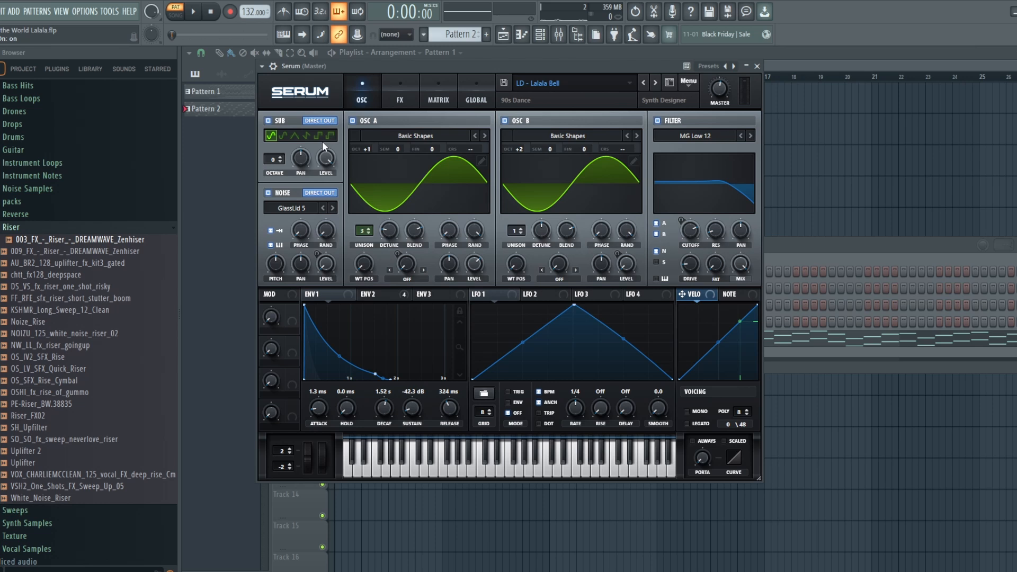
pyautogui.click(353, 120)
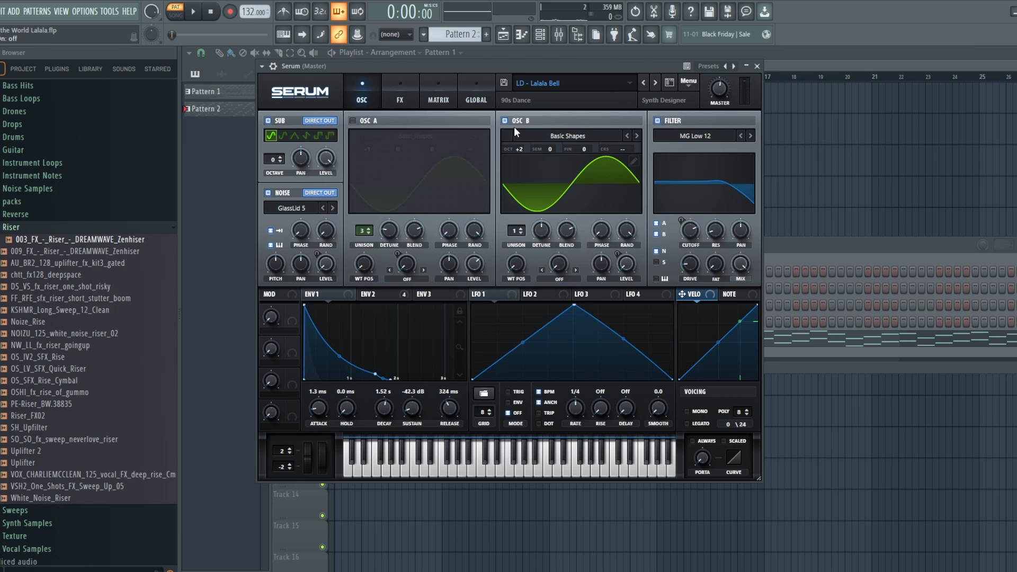
pyautogui.click(353, 121)
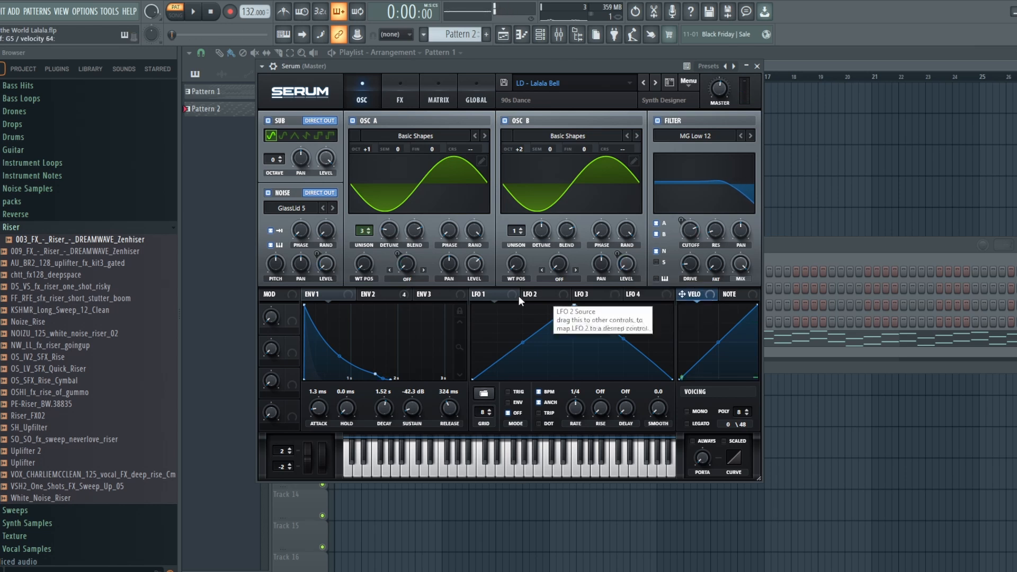
# Step: Disable the sub oscillator and oscillators A and B to isolate the GlassLid 5 noise layer
pyautogui.click(269, 121)
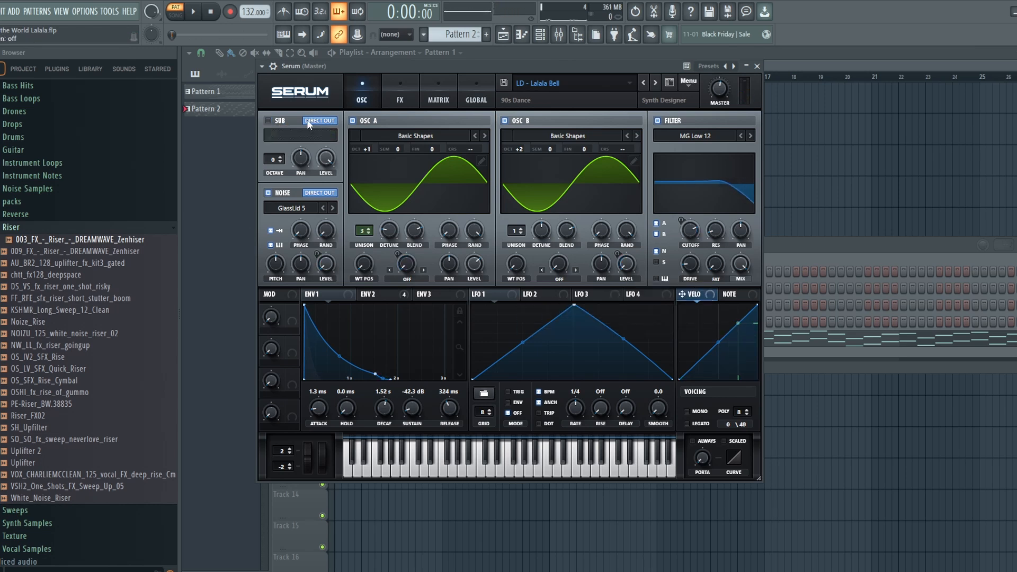
pyautogui.click(352, 121)
pyautogui.click(504, 121)
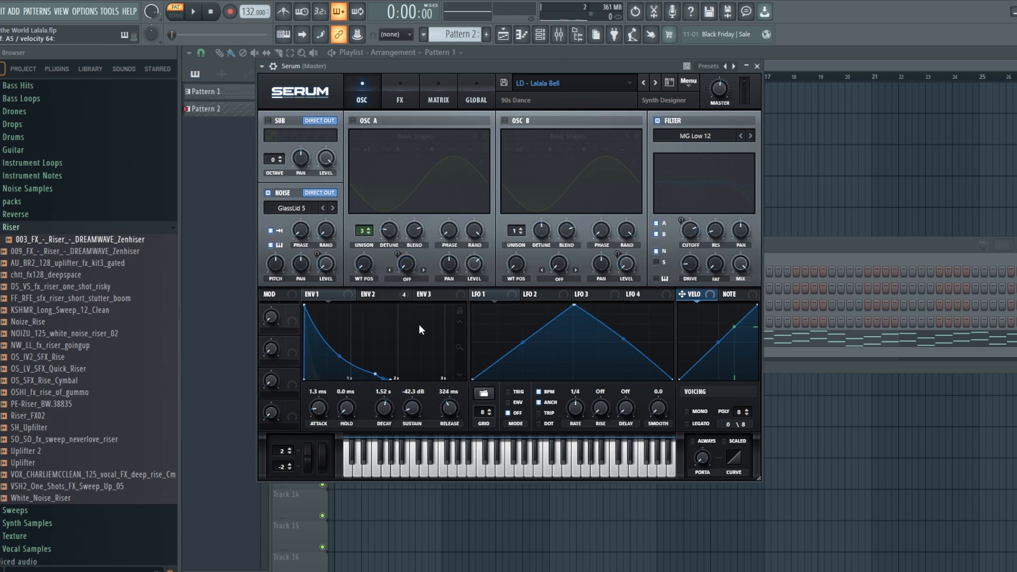
# Step: Re-enable the sub oscillator and oscillators A and B one by one, and compare the sound with the noise off and on
pyautogui.click(267, 121)
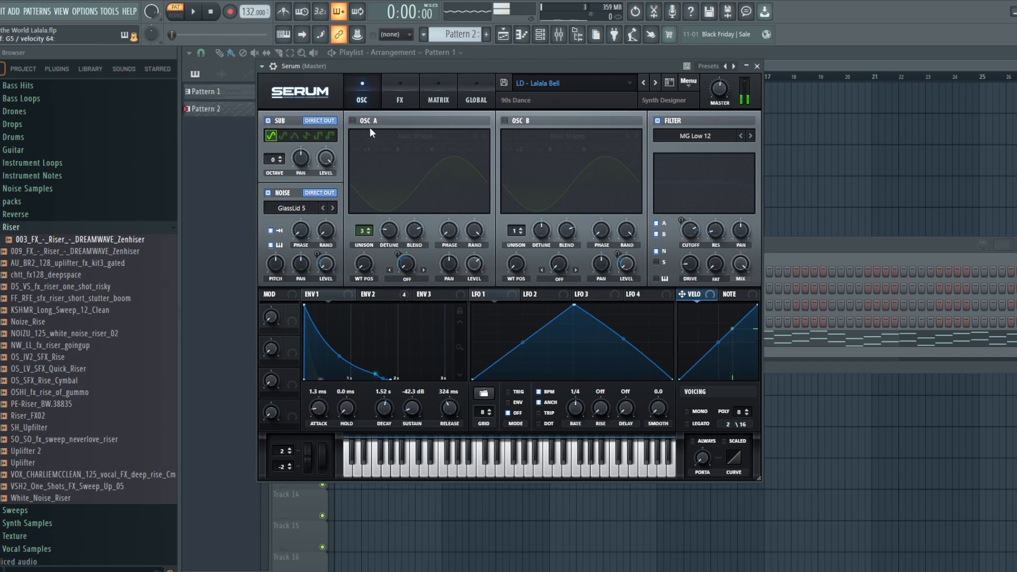
pyautogui.click(355, 119)
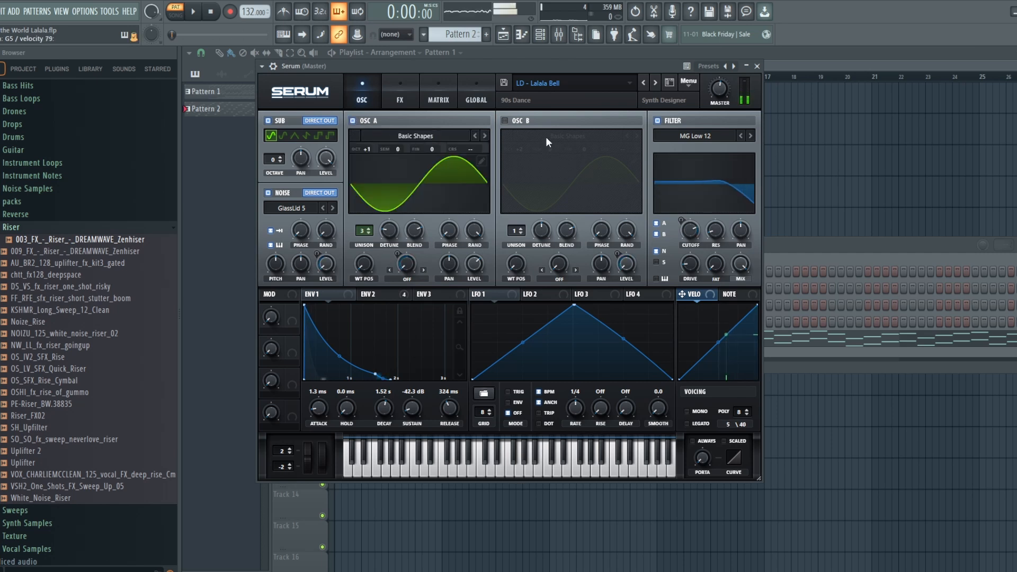
pyautogui.click(508, 122)
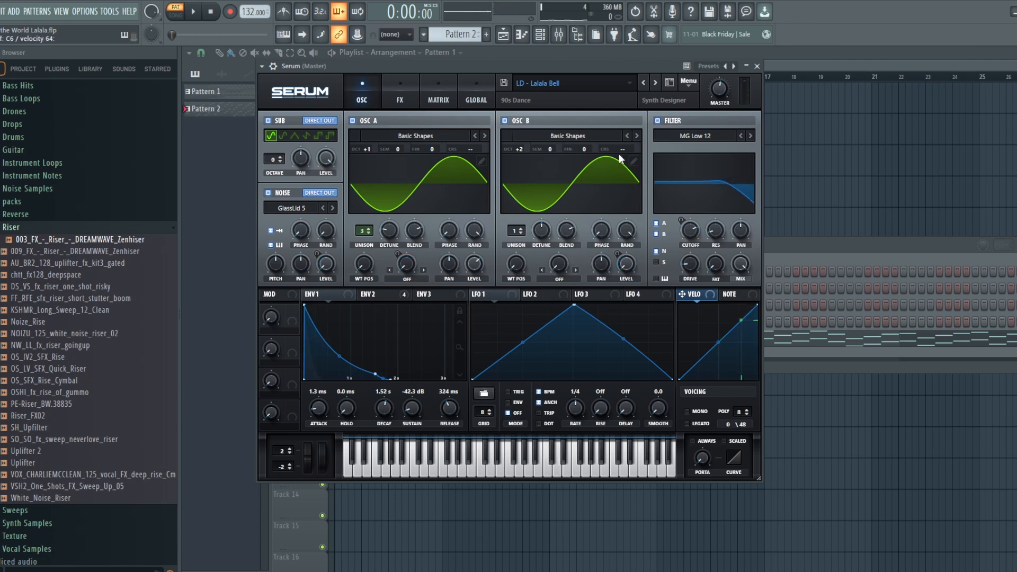
pyautogui.click(267, 194)
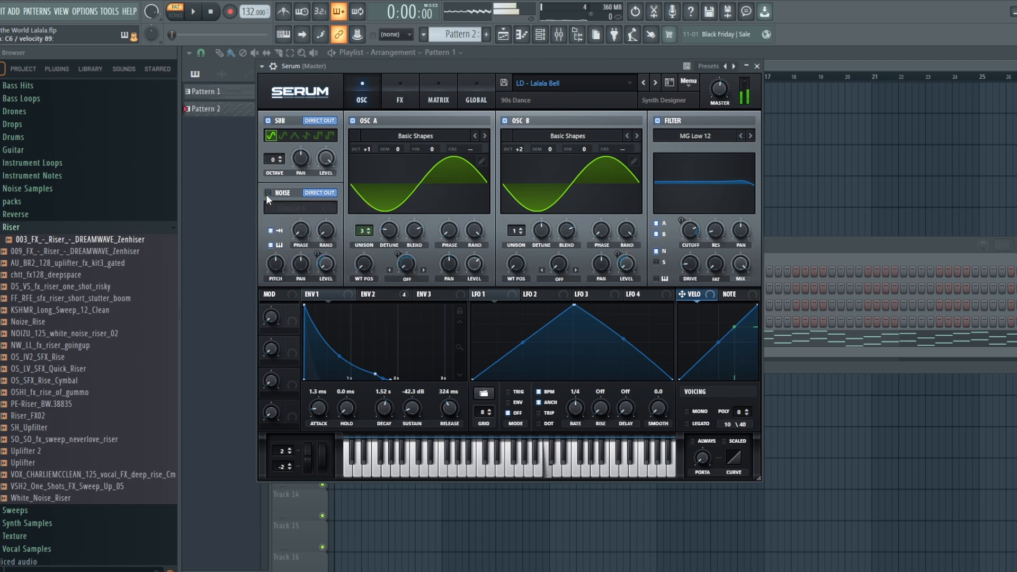
pyautogui.click(267, 194)
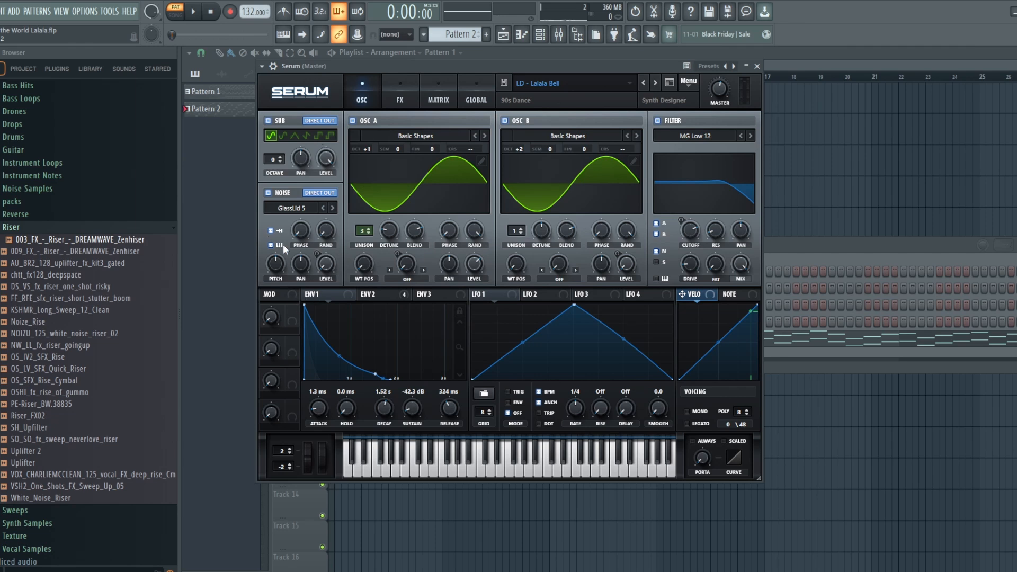
# Step: Inspect the effects chain and the settings of envelopes 1 and 2 in the LD - Lalala Bell patch
pyautogui.click(397, 81)
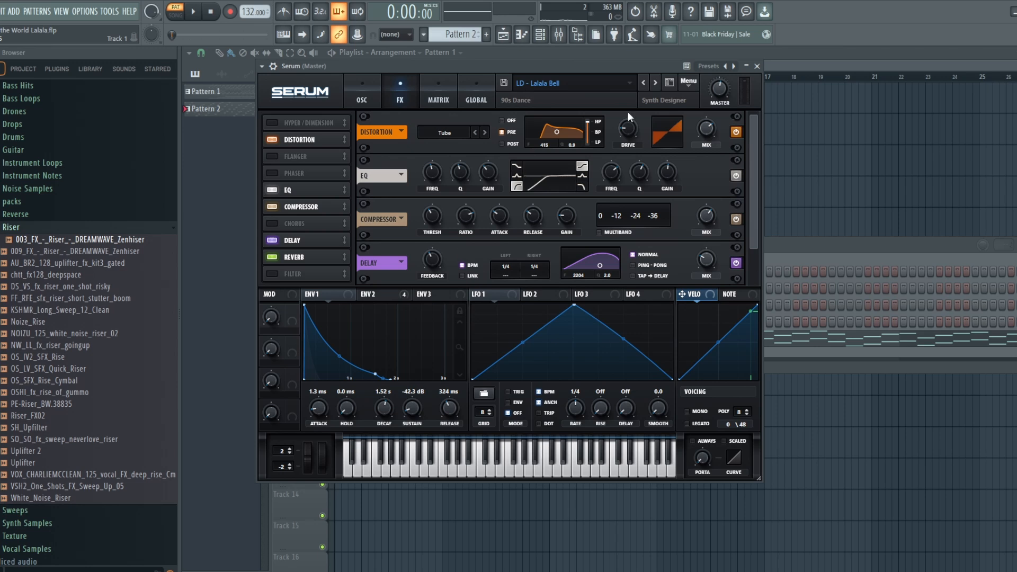
pyautogui.click(356, 88)
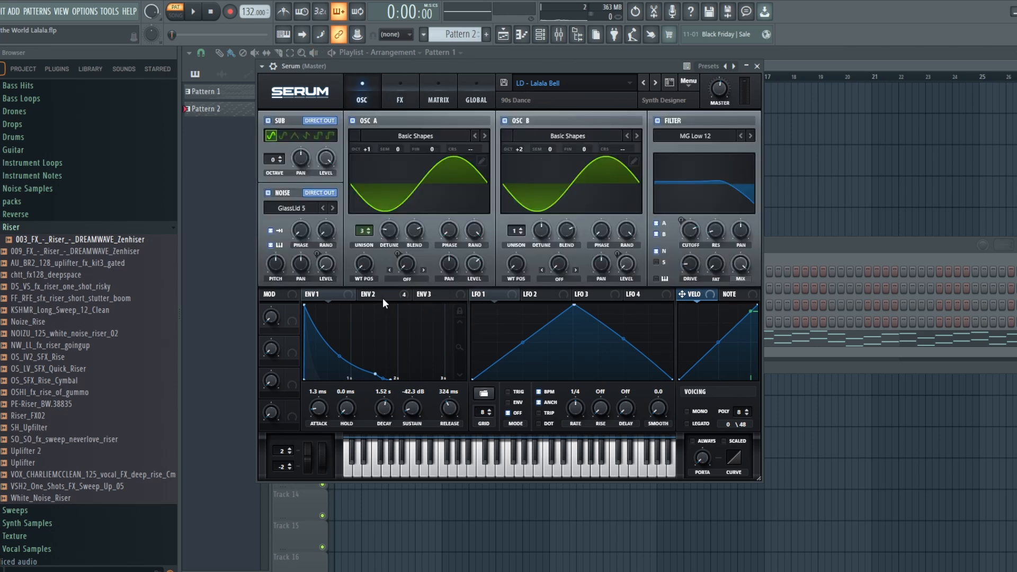
pyautogui.click(337, 295)
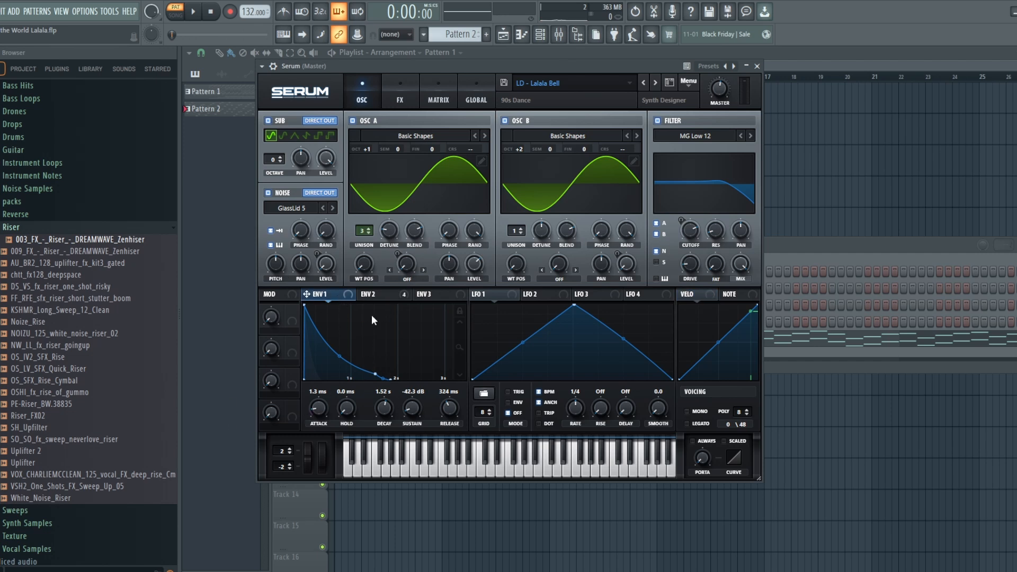
pyautogui.click(378, 297)
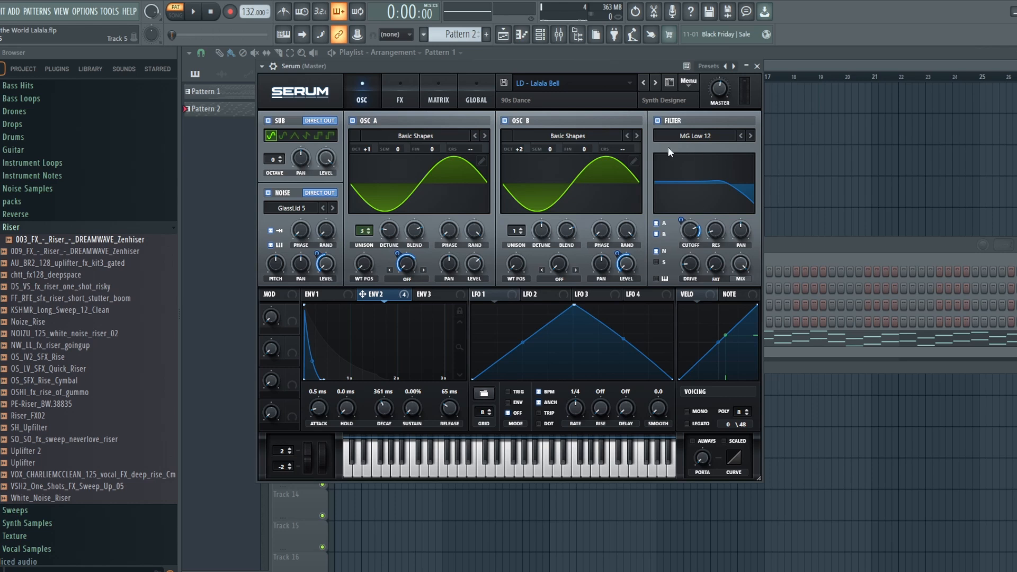
# Step: Compare the LD - Lalala Bell sound with the MG Low 12 filter switched off and back on
pyautogui.click(660, 119)
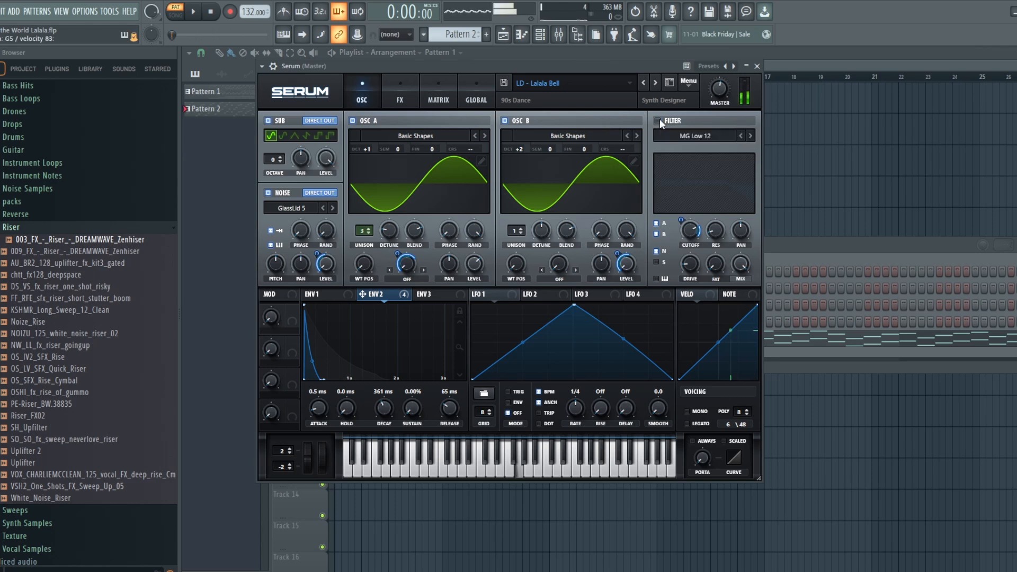
pyautogui.click(659, 120)
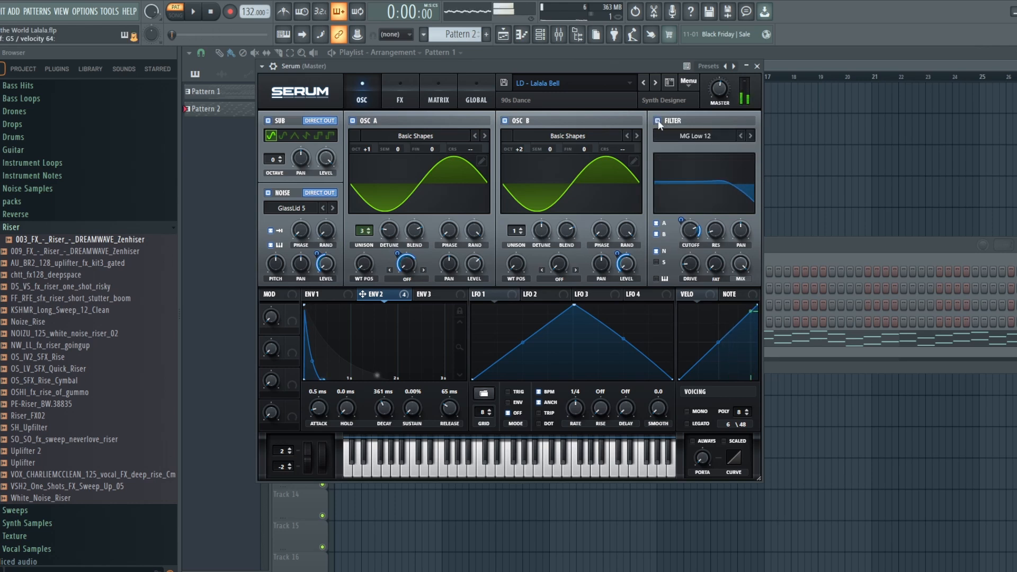
# Step: Toggle the MG Low 12 filter once more, and inspect the bell patch's effects chain from distortion through to reverb
pyautogui.click(659, 121)
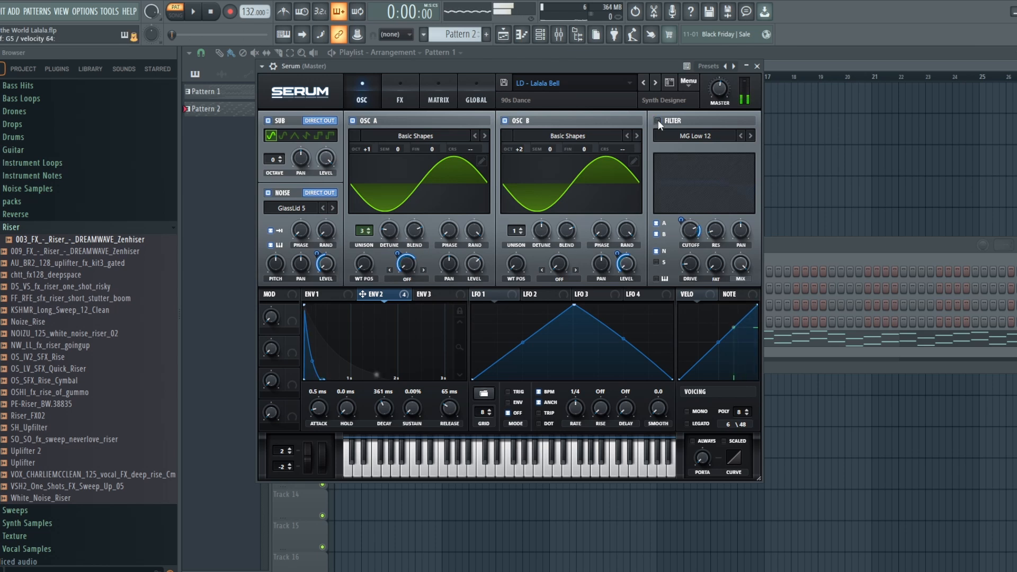
pyautogui.click(658, 120)
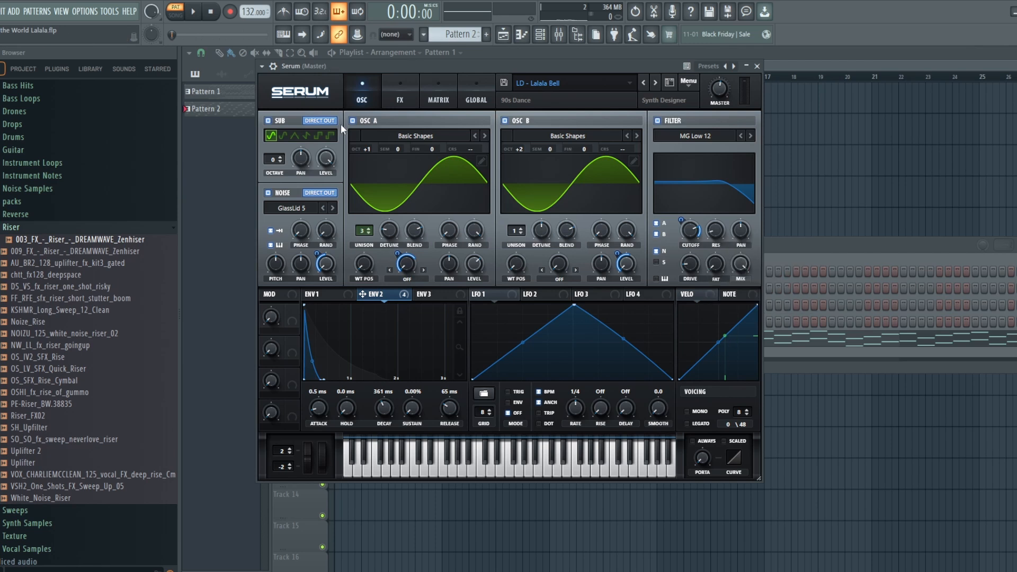
pyautogui.click(400, 95)
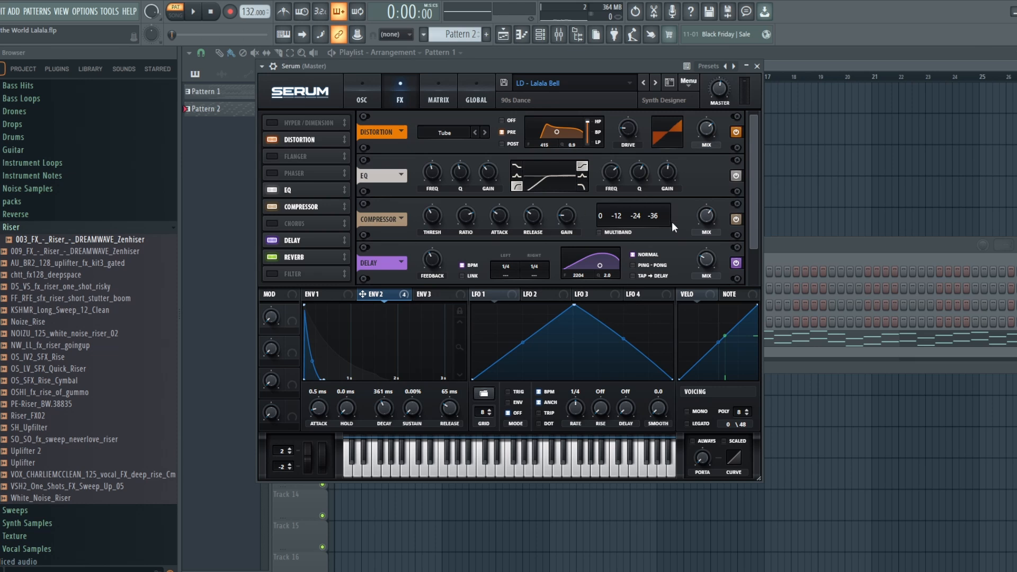
pyautogui.moveTo(753, 186); pyautogui.dragTo(752, 225)
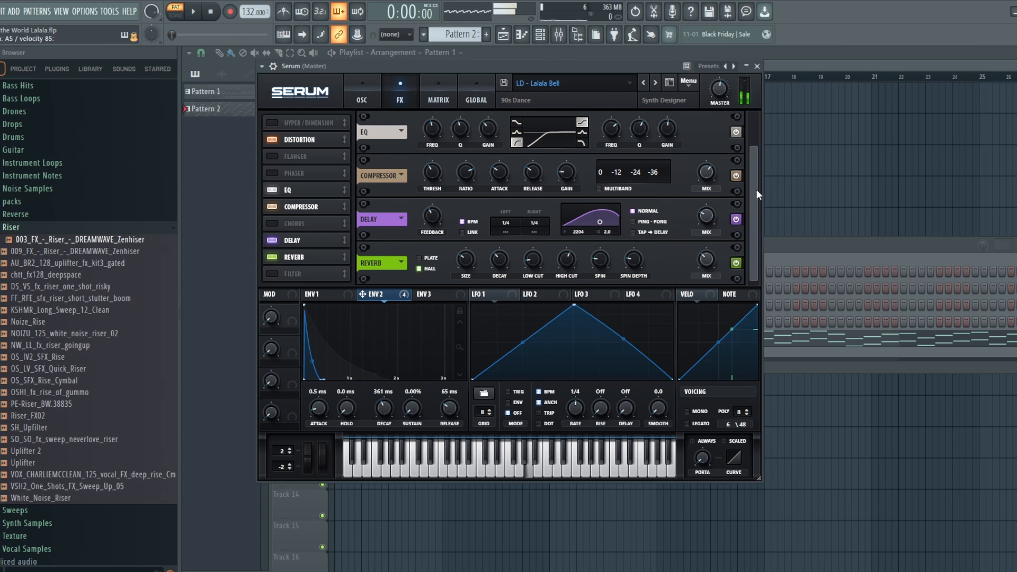
pyautogui.moveTo(755, 189); pyautogui.dragTo(755, 127)
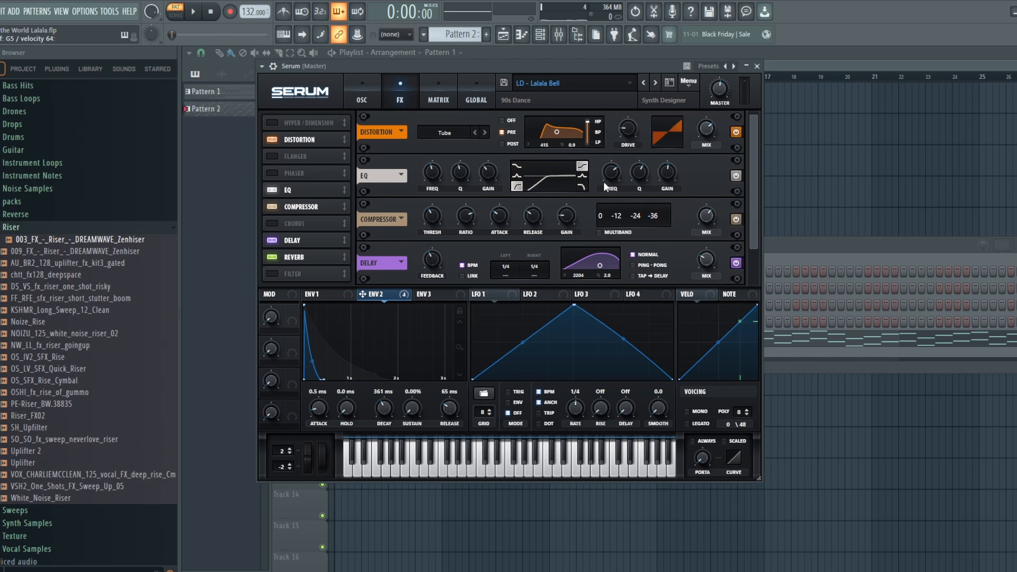
pyautogui.click(380, 81)
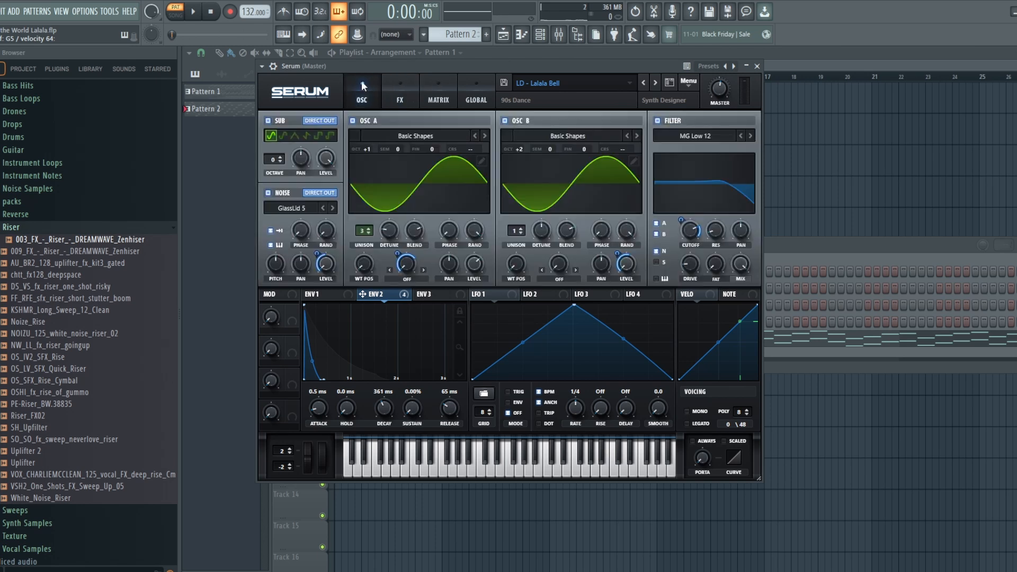
pyautogui.click(401, 78)
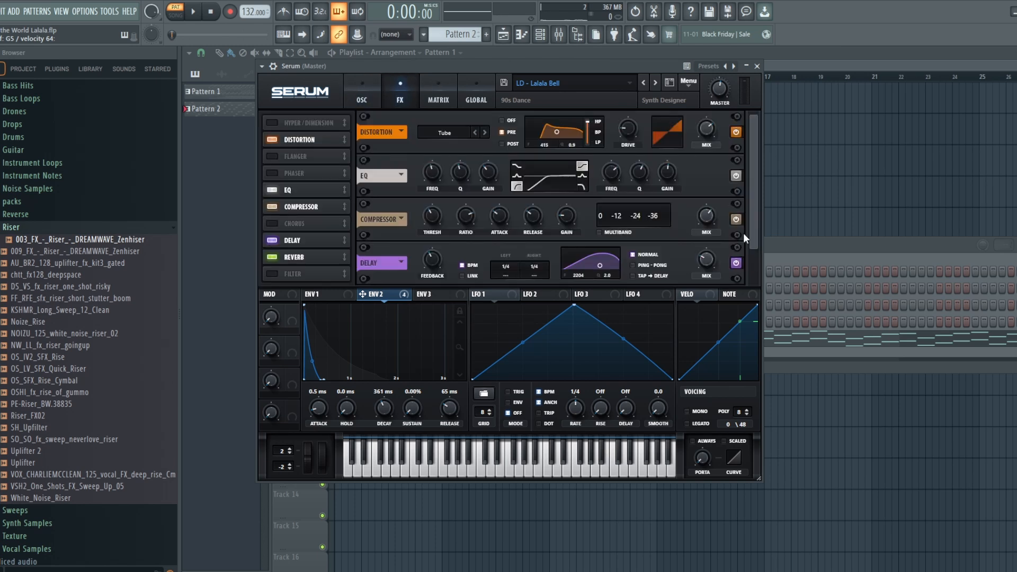
# Step: Compare the bell sound with individual effects bypassed, checking the EQ and the Tube distortion
pyautogui.click(736, 175)
pyautogui.click(735, 133)
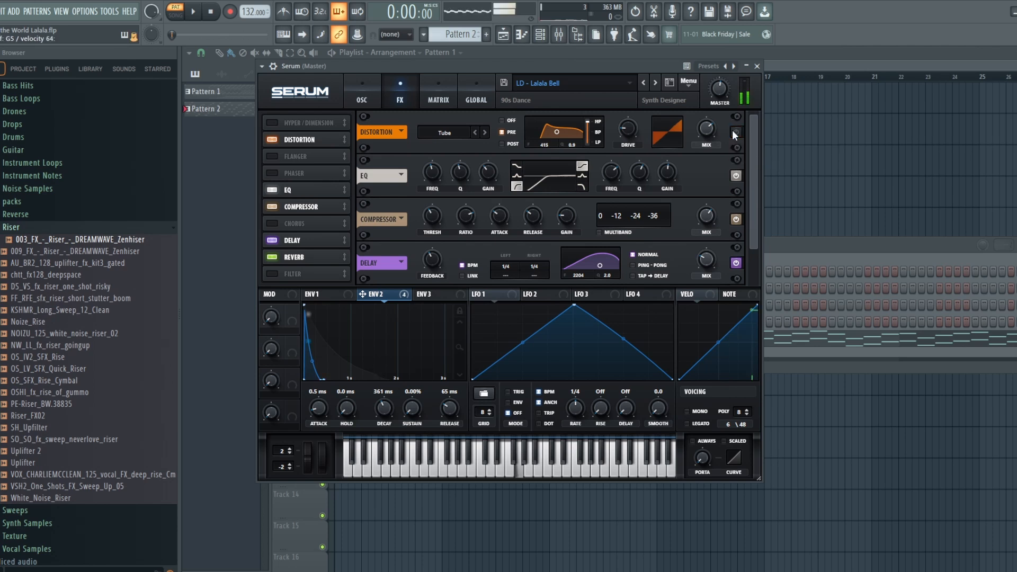
pyautogui.click(736, 132)
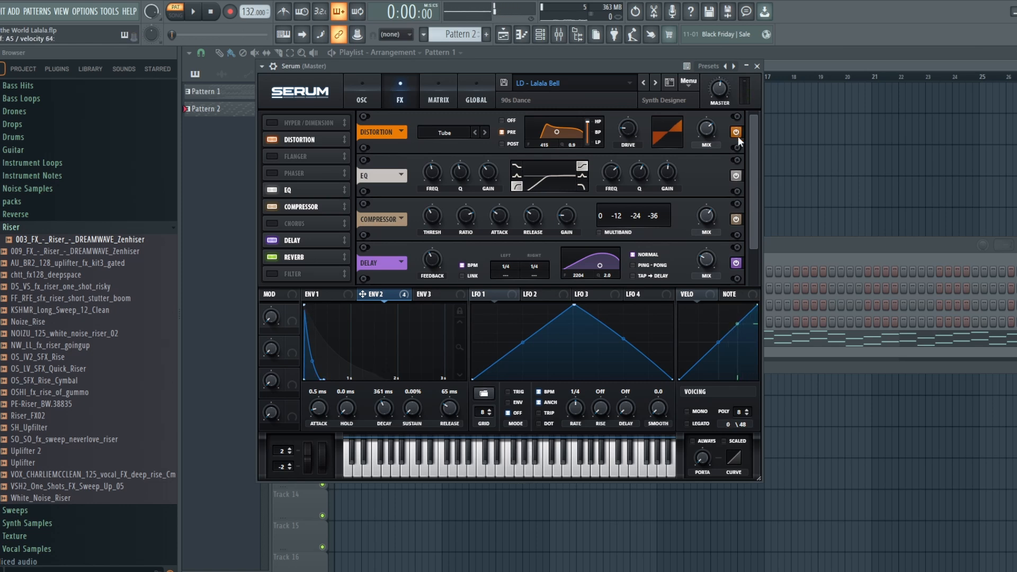
# Step: Bypass the distortion, EQ, compressor, delay and reverb to hear the bell patch dry
pyautogui.click(736, 132)
pyautogui.click(736, 177)
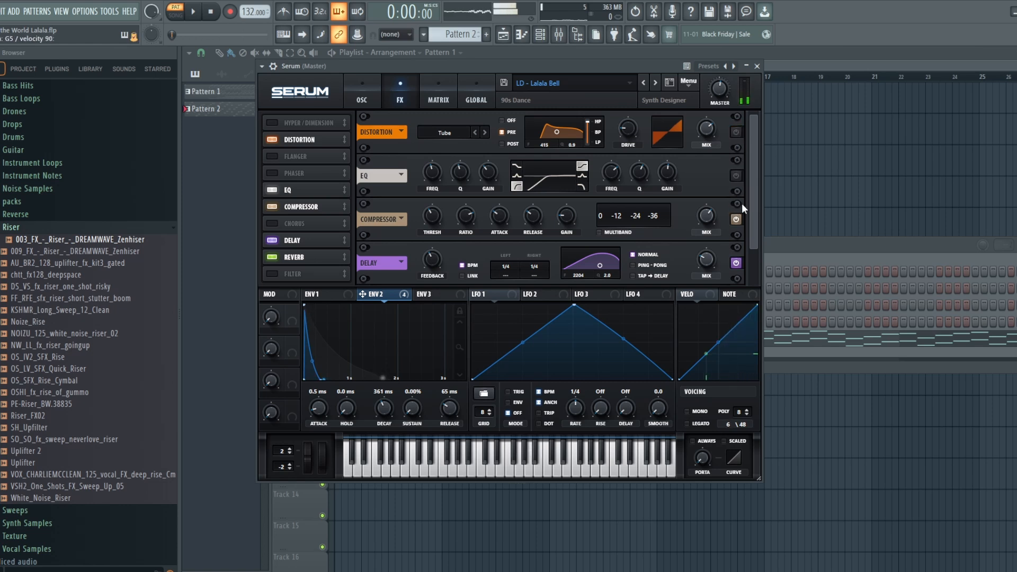
pyautogui.click(737, 221)
pyautogui.click(737, 262)
pyautogui.moveTo(754, 233); pyautogui.dragTo(749, 283)
pyautogui.click(737, 262)
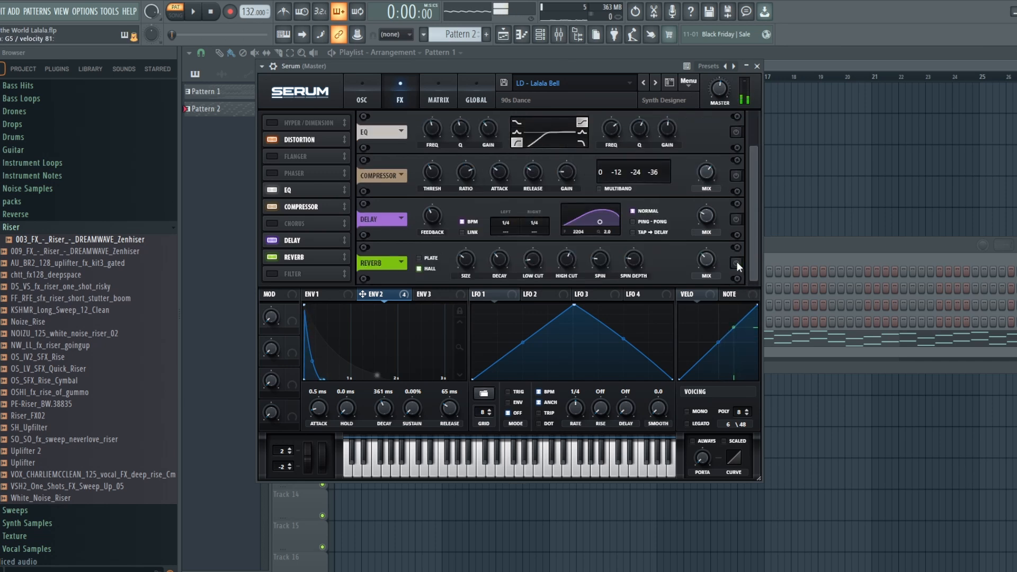
# Step: Re-enable the reverb, delay, compressor, EQ and distortion one by one, and return to the oscillator view
pyautogui.click(737, 262)
pyautogui.click(735, 220)
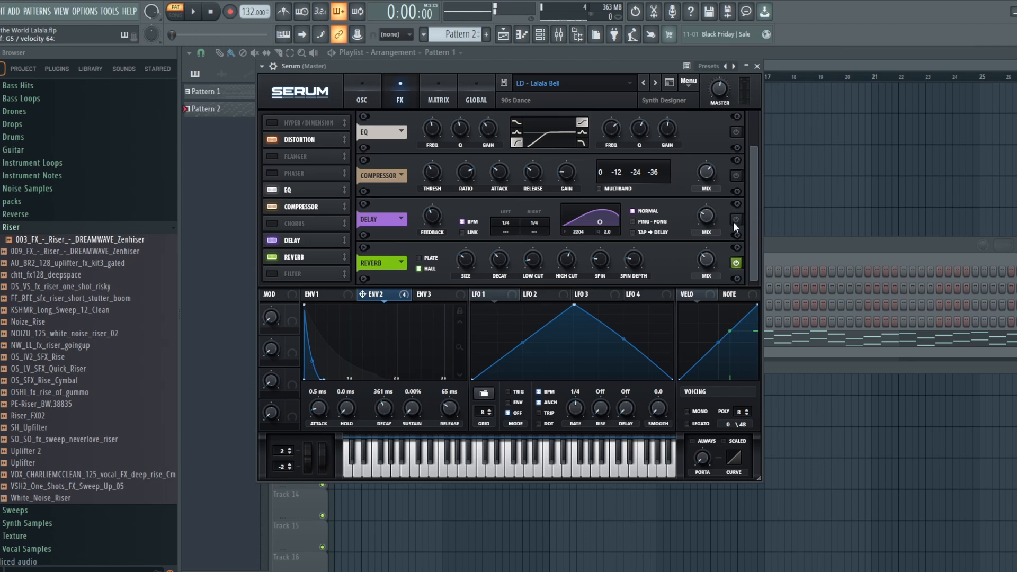
pyautogui.click(736, 175)
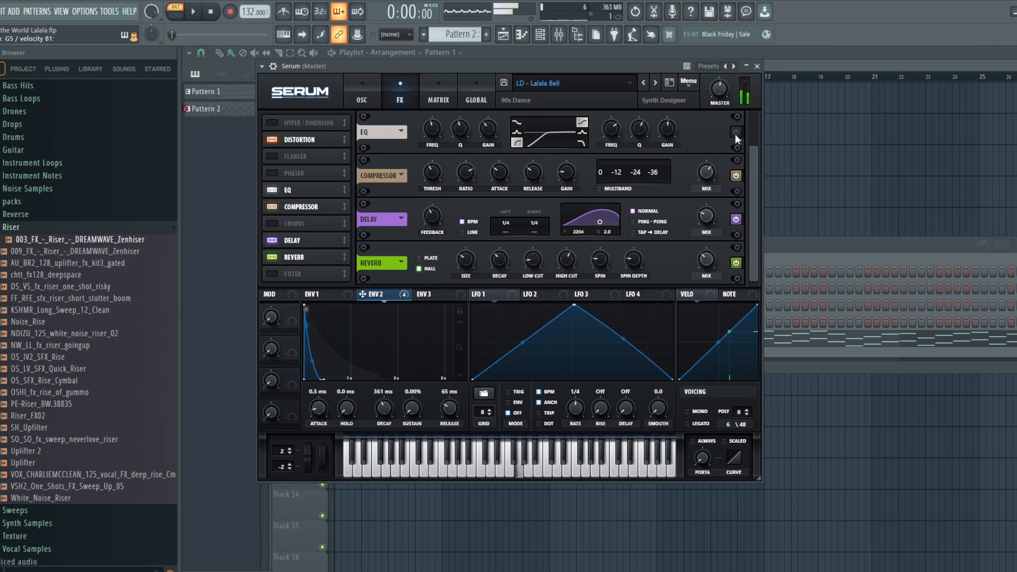
pyautogui.click(736, 135)
pyautogui.moveTo(754, 167); pyautogui.dragTo(755, 98)
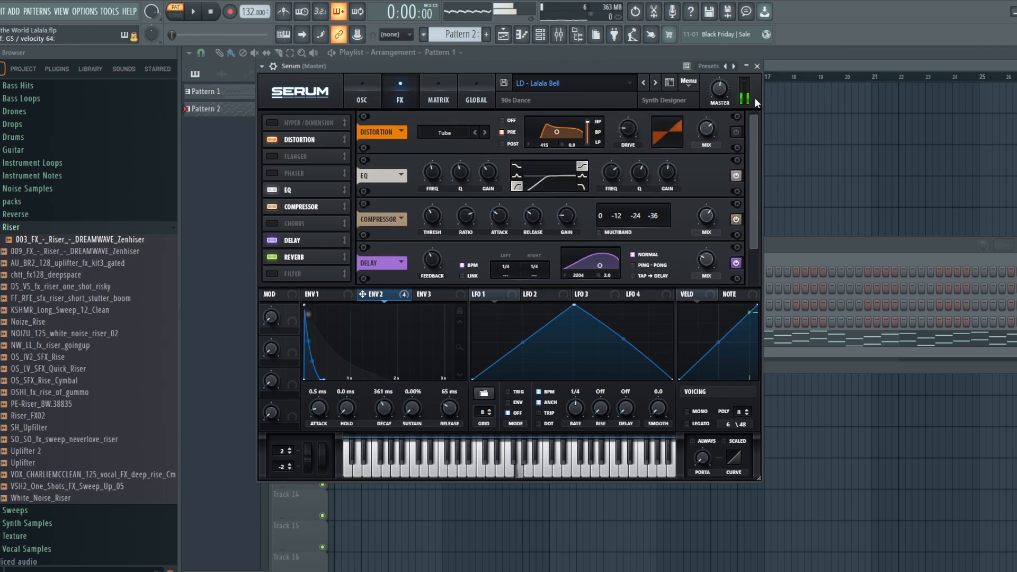
pyautogui.click(737, 131)
pyautogui.click(737, 132)
pyautogui.click(360, 96)
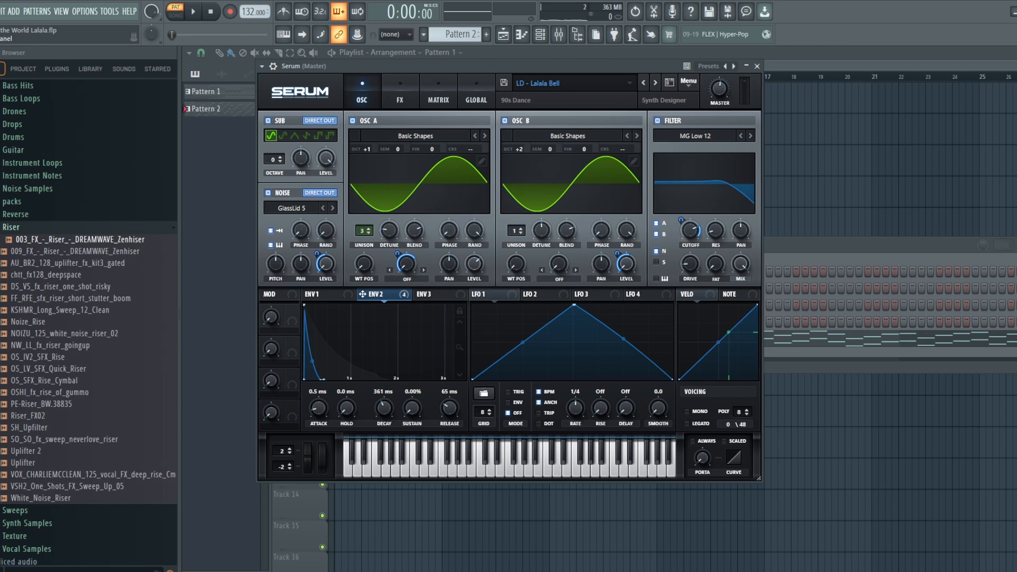
# Step: Listen to the Lalala pattern, and play part of the Vengaboys song arrangement
pyautogui.click(194, 12)
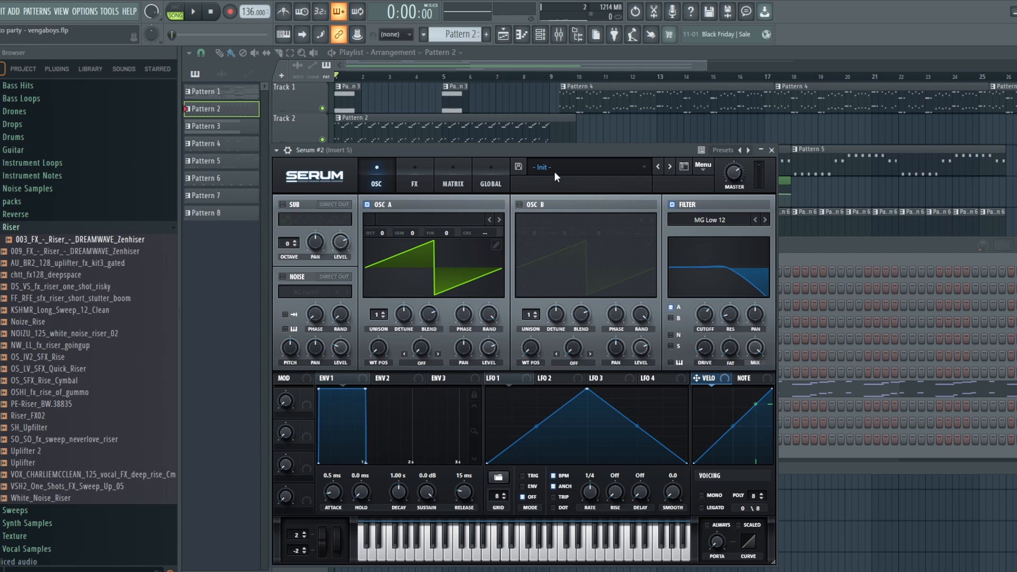
pyautogui.click(196, 12)
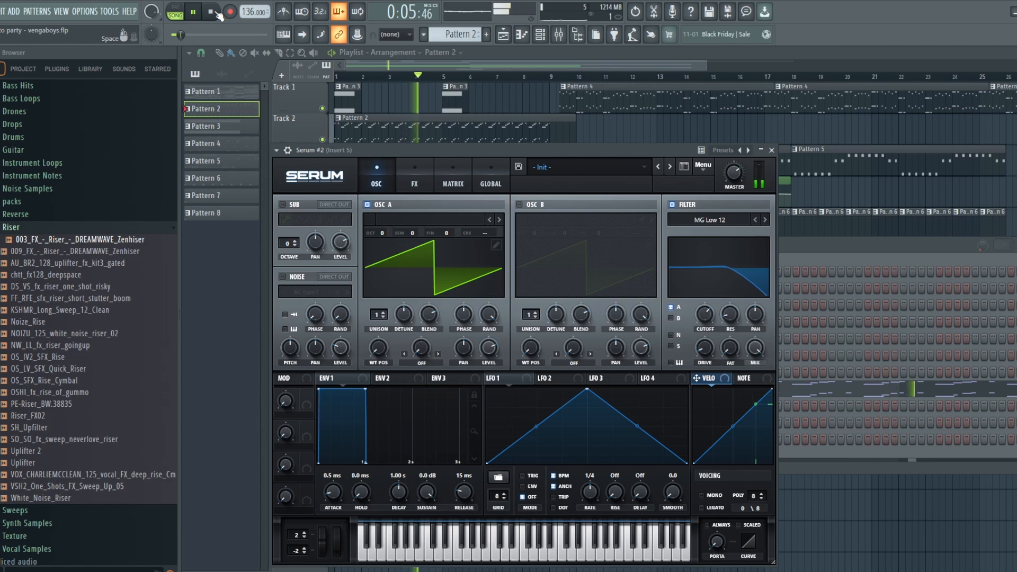
pyautogui.click(214, 12)
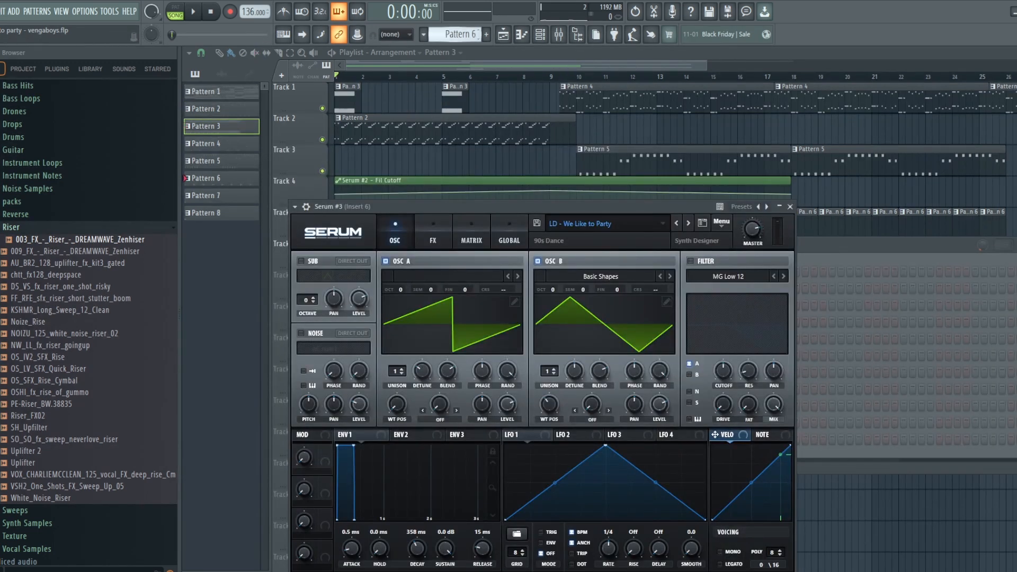
# Step: Audition Pattern 4 with the LD - We Like to Party patch, and examine its oscillators and its EQ, compressor and reverb
pyautogui.click(193, 12)
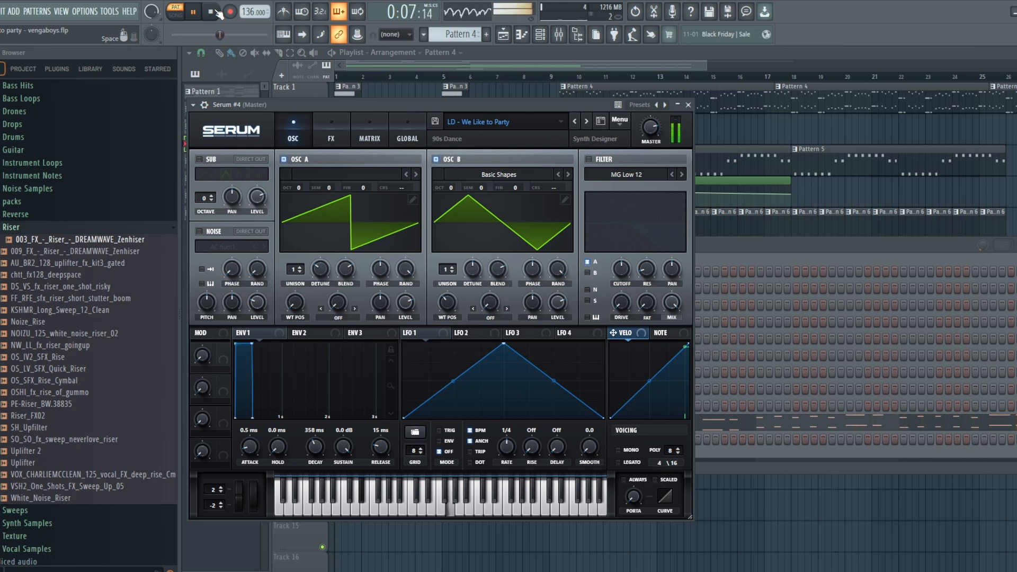
pyautogui.press('space')
pyautogui.click(332, 133)
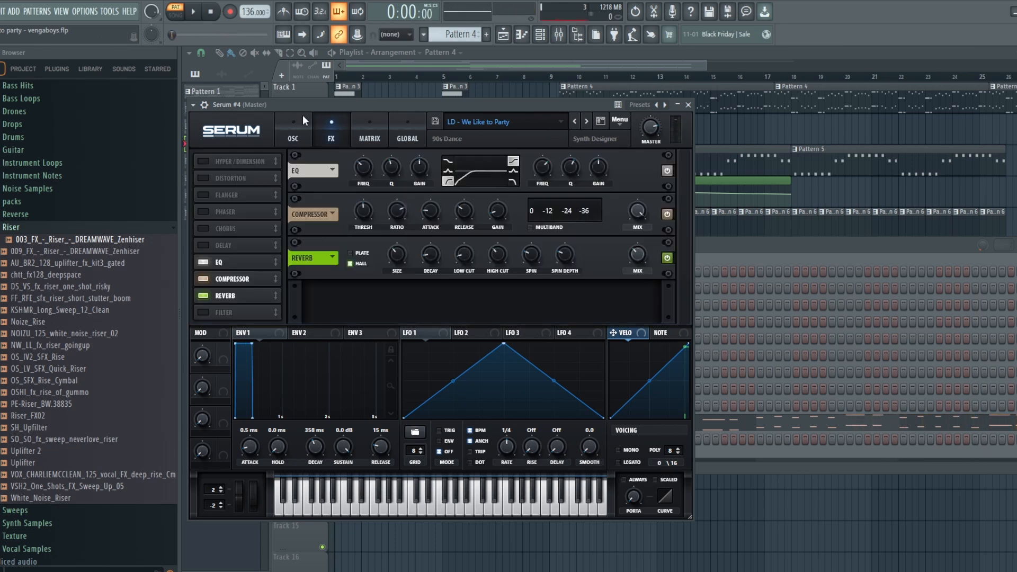
pyautogui.click(303, 116)
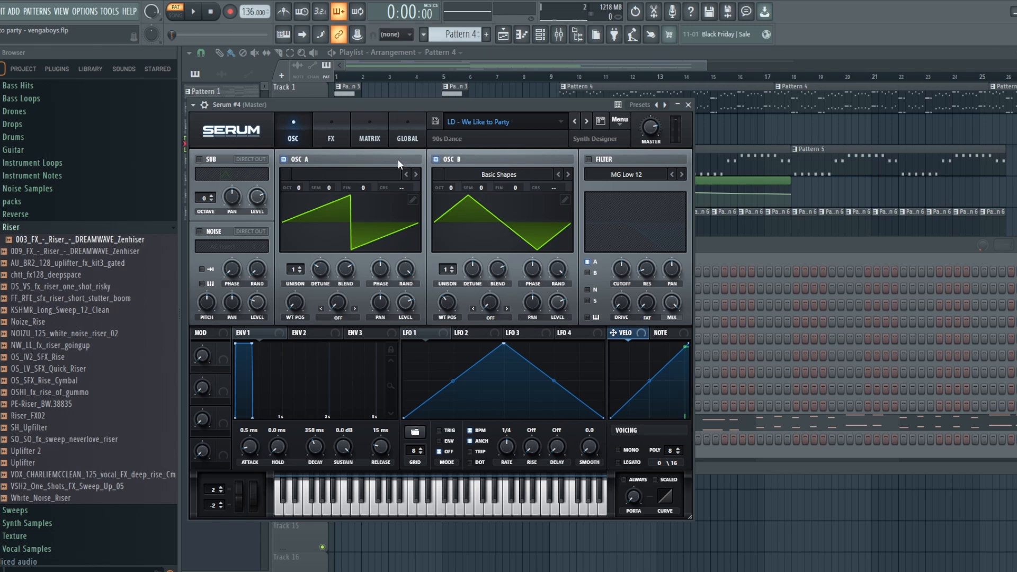
pyautogui.click(324, 139)
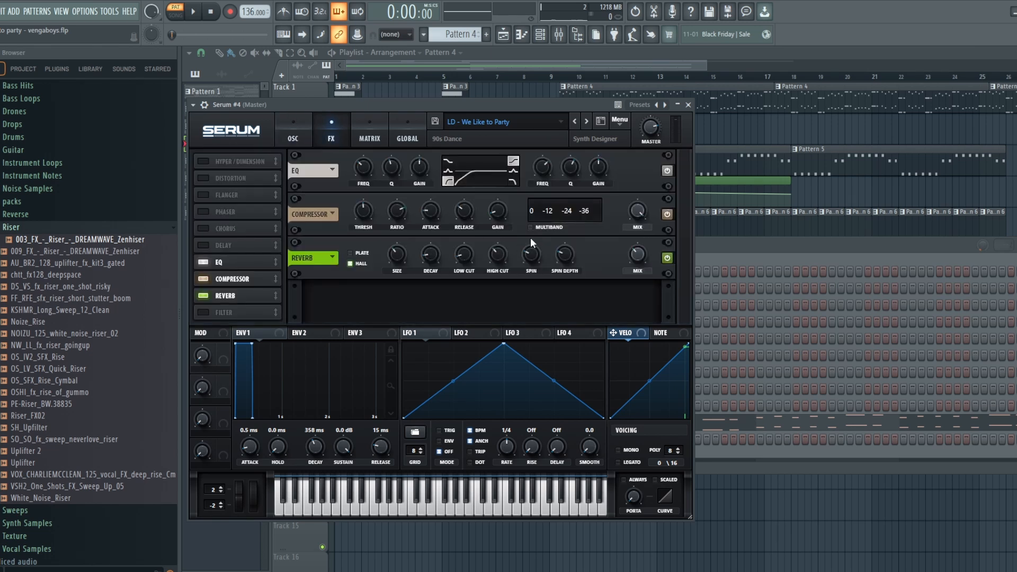
pyautogui.click(293, 136)
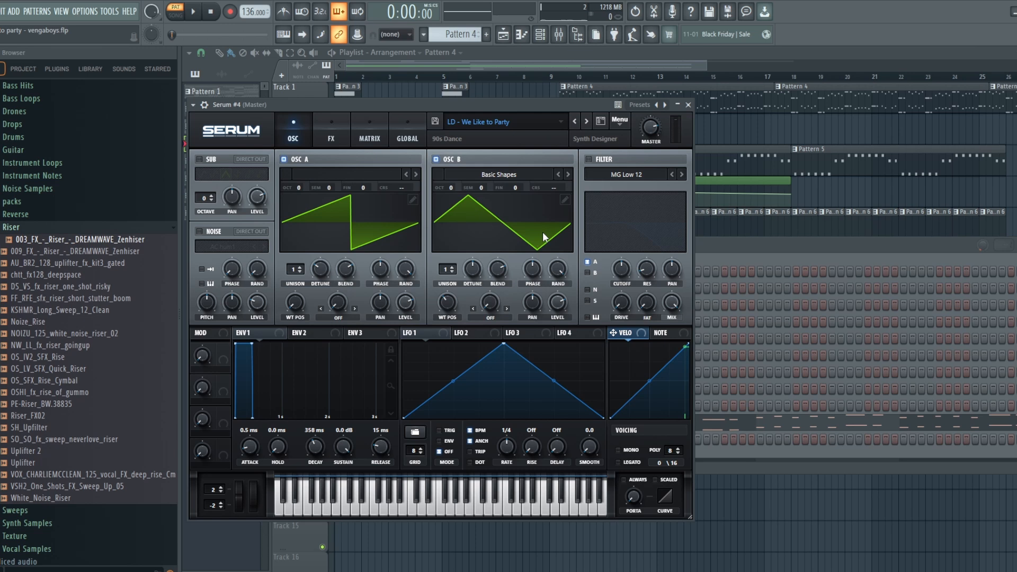
pyautogui.click(331, 137)
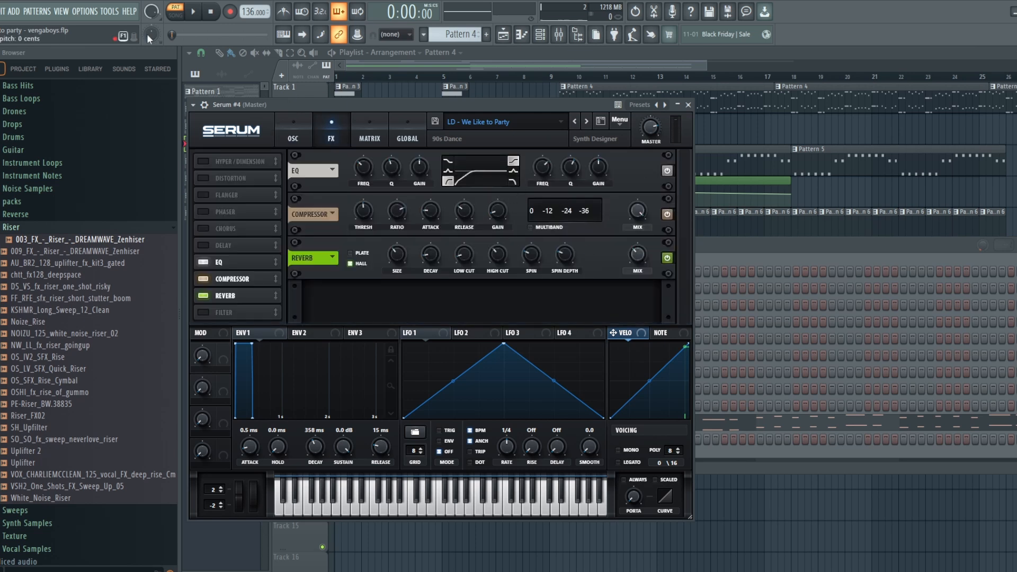
# Step: Compare Pattern 4 with the We Like to Party patch's compressor bypassed and re-enabled, and return to the oscillator view
pyautogui.click(197, 11)
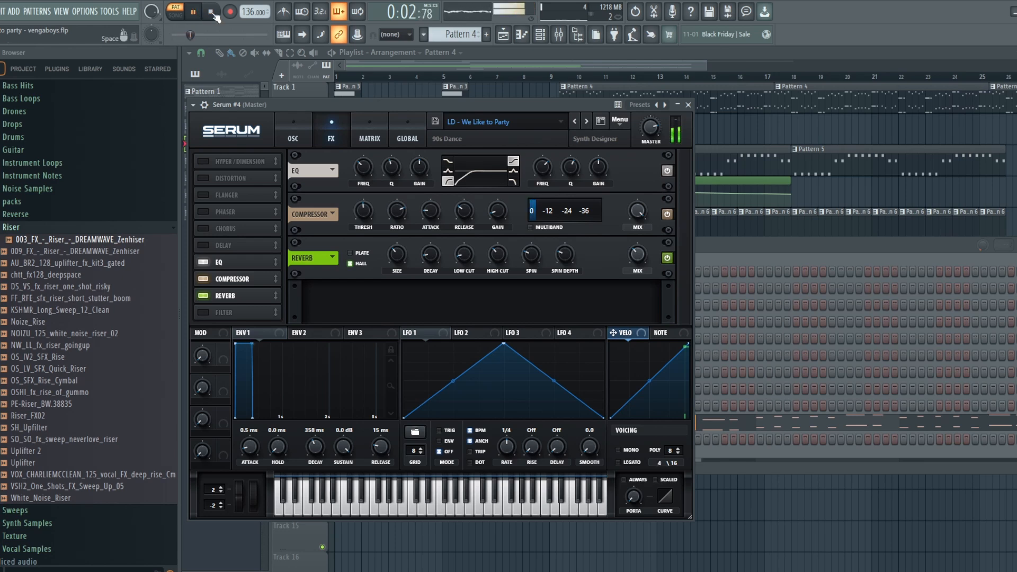
pyautogui.click(211, 13)
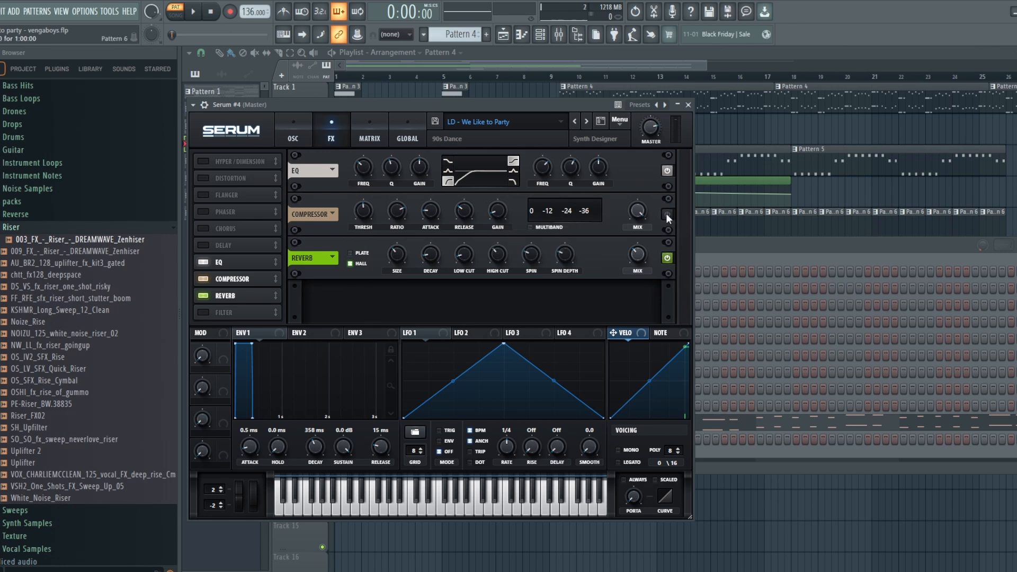
pyautogui.press('space')
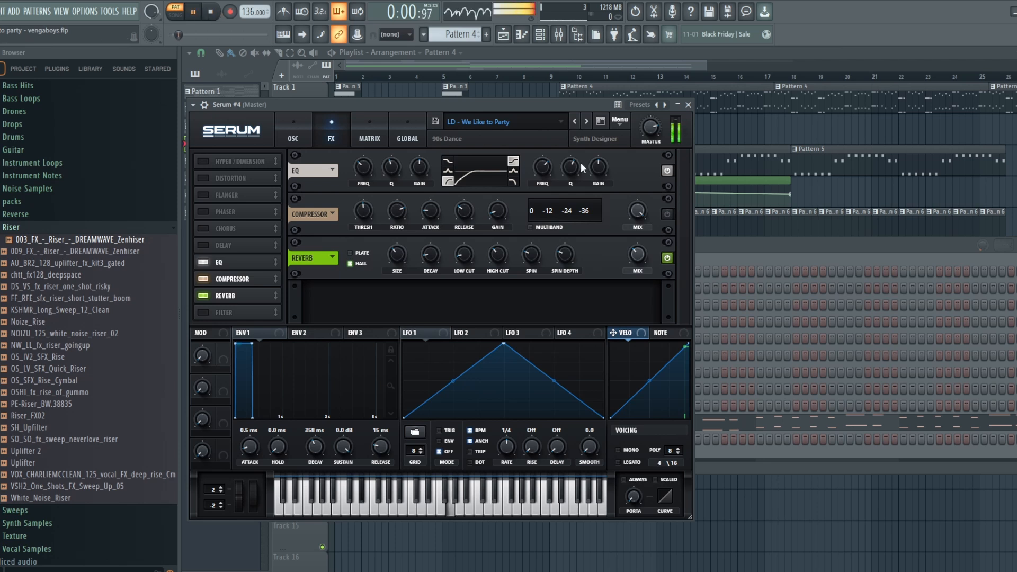
pyautogui.click(668, 215)
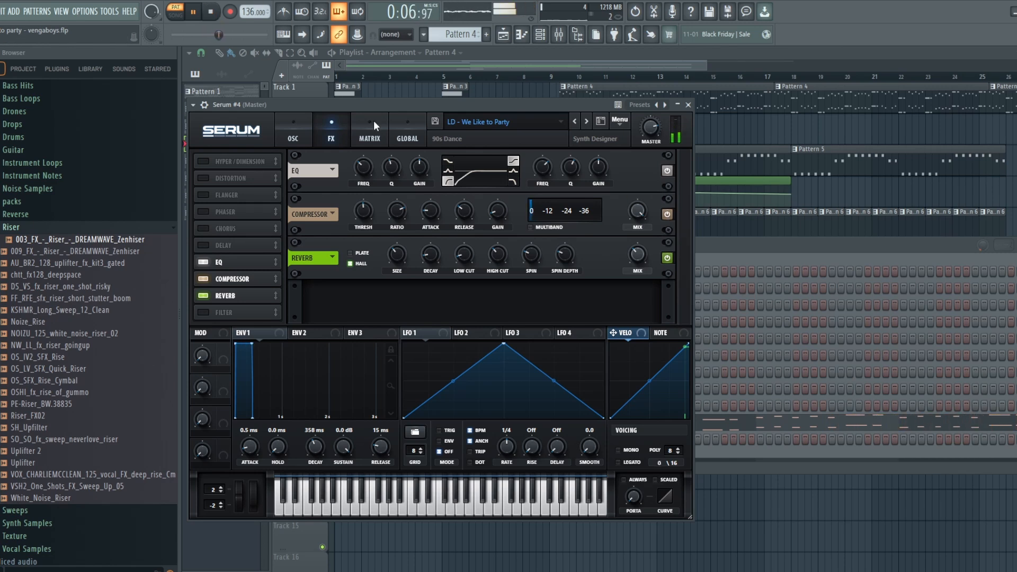
pyautogui.press('space')
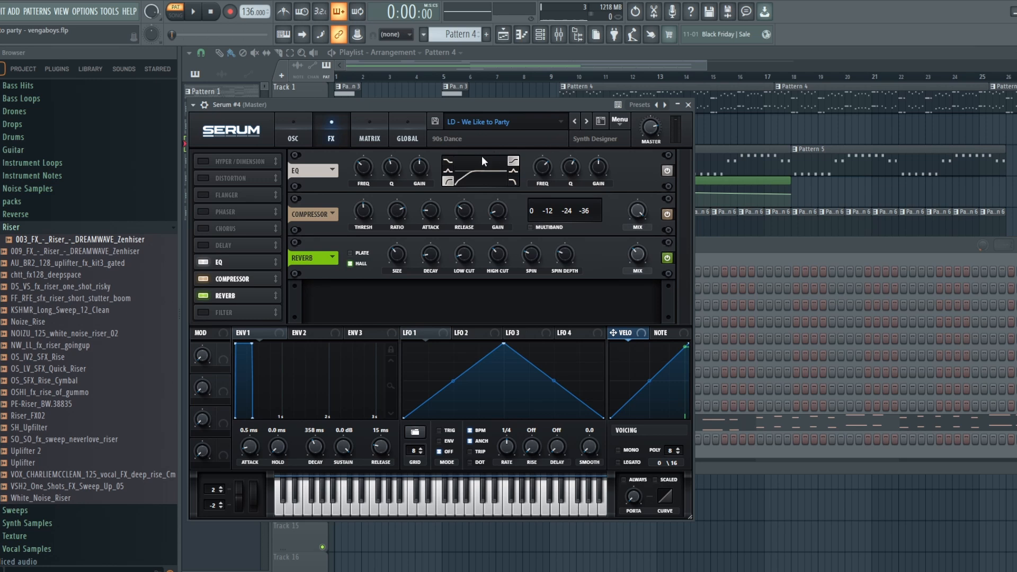
pyautogui.click(292, 138)
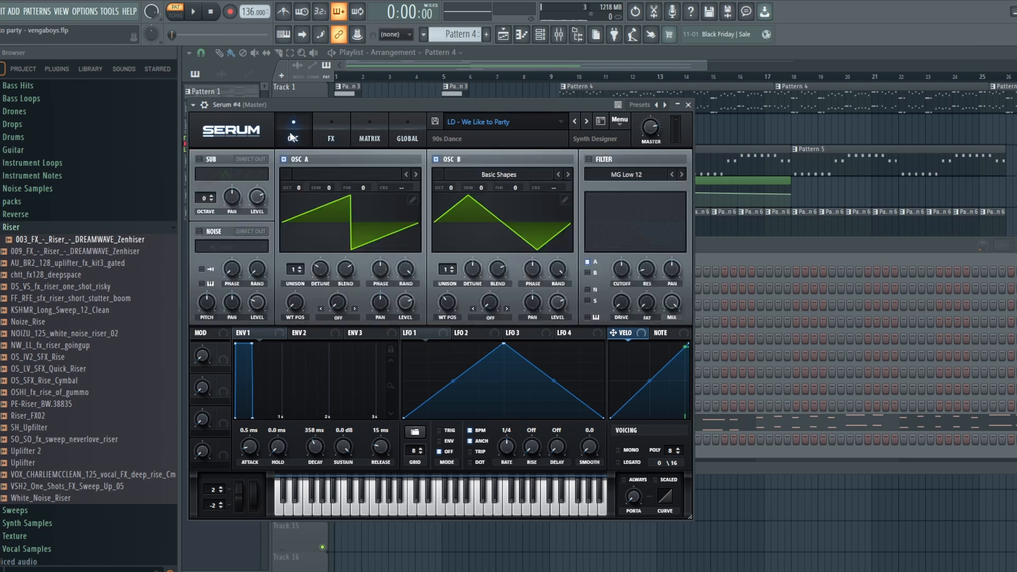